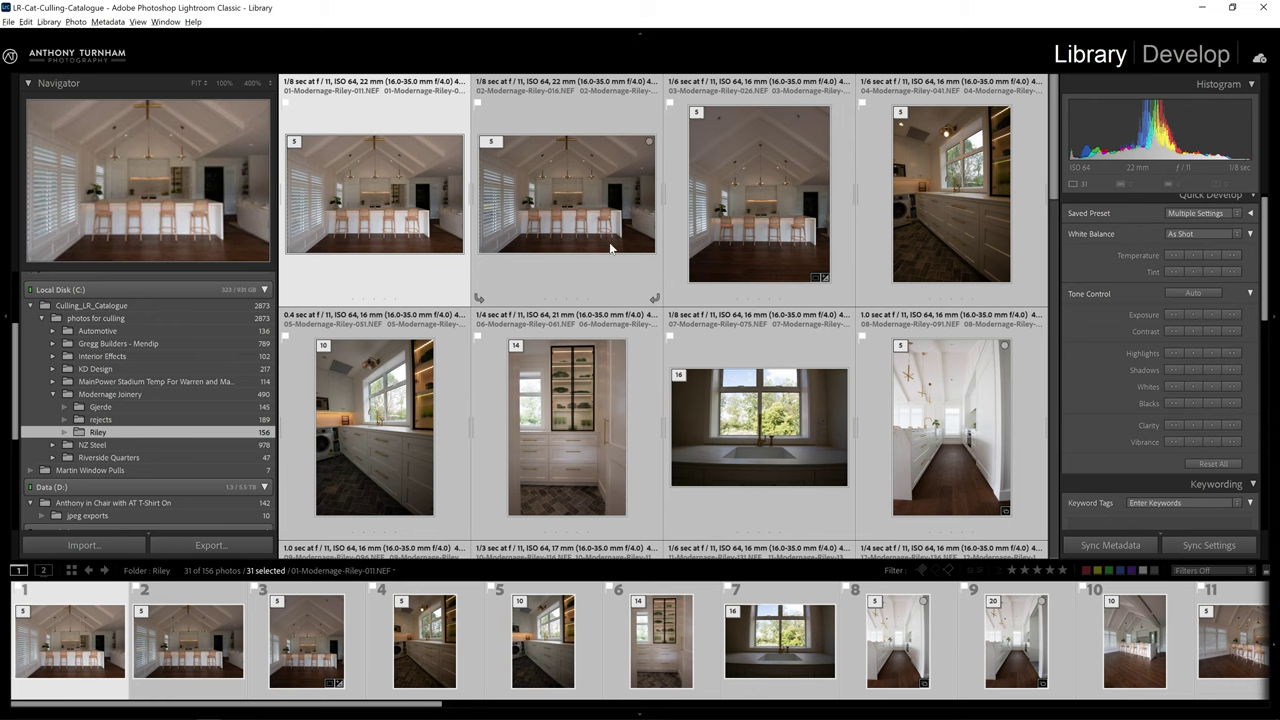
Switch the selected photos into Develop with the Basic panel expanded.
{"action": "scroll", "coordinate": [642, 320], "scroll_direction": "down", "scroll_amount": 2}
{"action": "scroll", "coordinate": [640, 322], "scroll_direction": "down", "scroll_amount": 1}
{"action": "scroll", "coordinate": [630, 320], "scroll_direction": "up", "scroll_amount": 3}
{"action": "scroll", "coordinate": [612, 272], "scroll_direction": "down", "scroll_amount": 2}
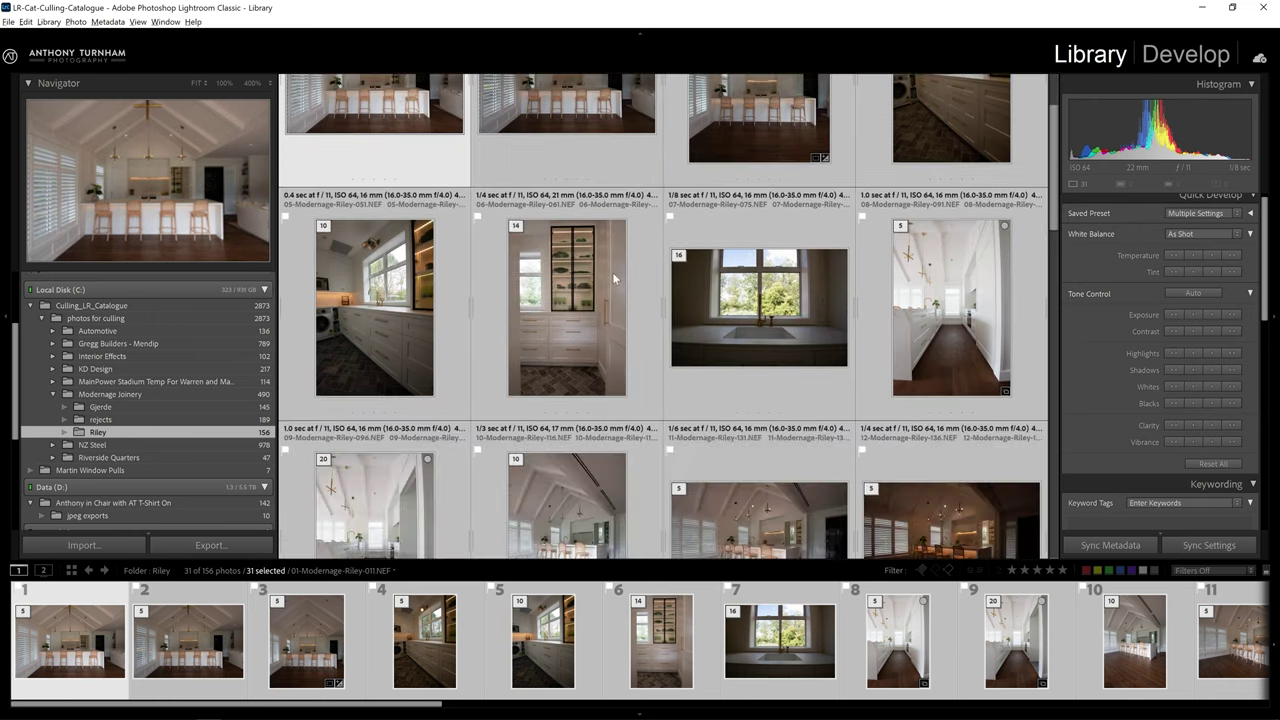
{"action": "scroll", "coordinate": [612, 272], "scroll_direction": "down", "scroll_amount": 4}
{"action": "scroll", "coordinate": [614, 291], "scroll_direction": "up", "scroll_amount": 4}
{"action": "scroll", "coordinate": [645, 283], "scroll_direction": "down", "scroll_amount": 9}
{"action": "scroll", "coordinate": [630, 315], "scroll_direction": "down", "scroll_amount": 4}
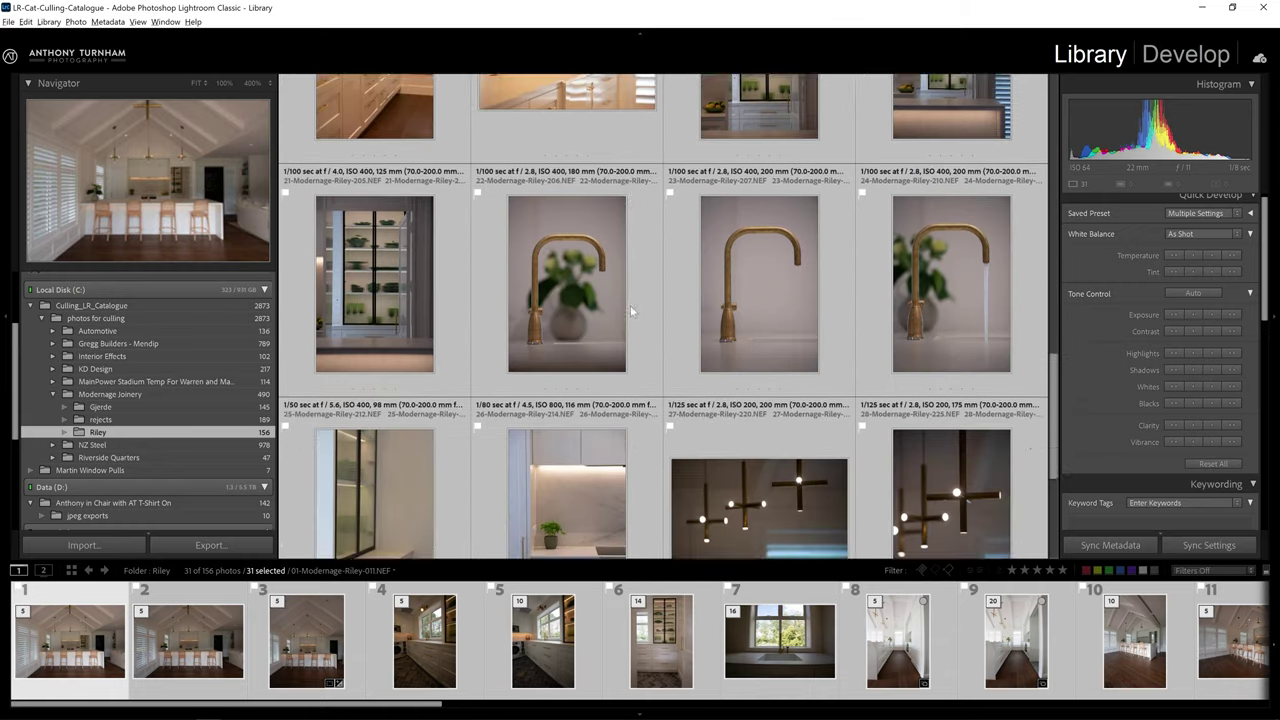
{"action": "scroll", "coordinate": [630, 315], "scroll_direction": "up", "scroll_amount": 8}
{"action": "scroll", "coordinate": [630, 321], "scroll_direction": "up", "scroll_amount": 6}
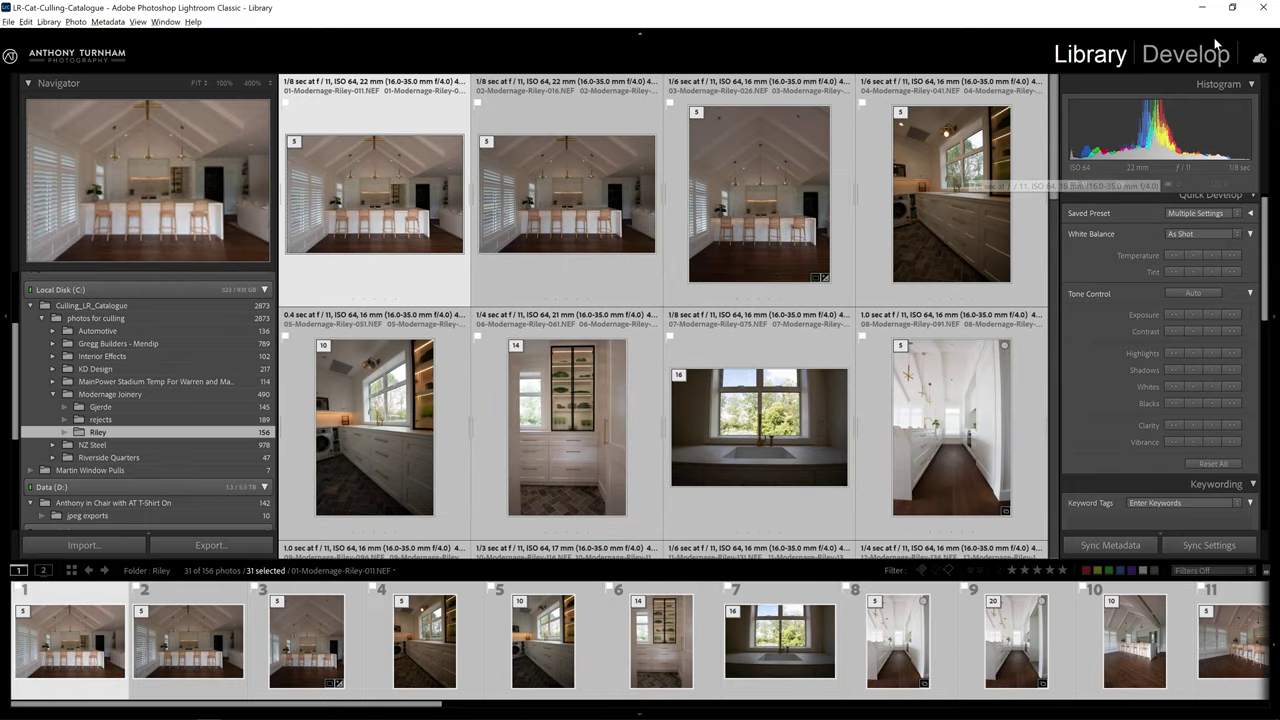
{"action": "key", "text": "d"}
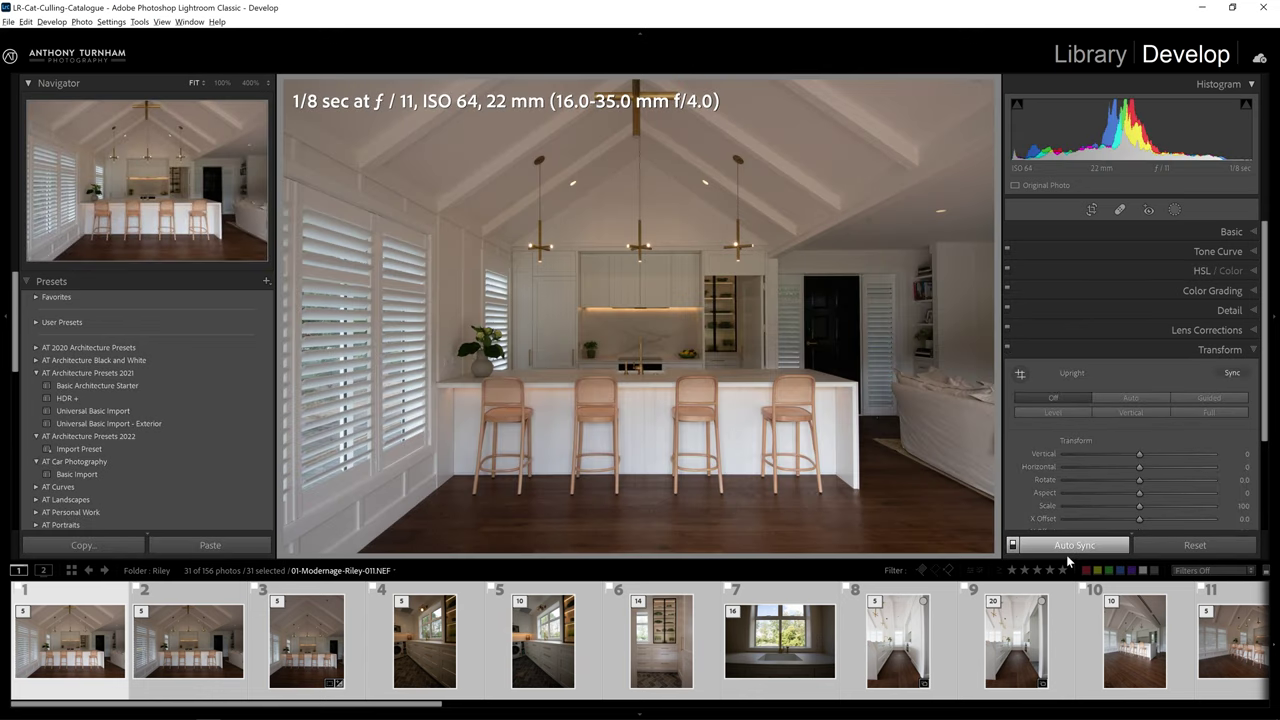
{"action": "left_click", "coordinate": [1230, 233]}
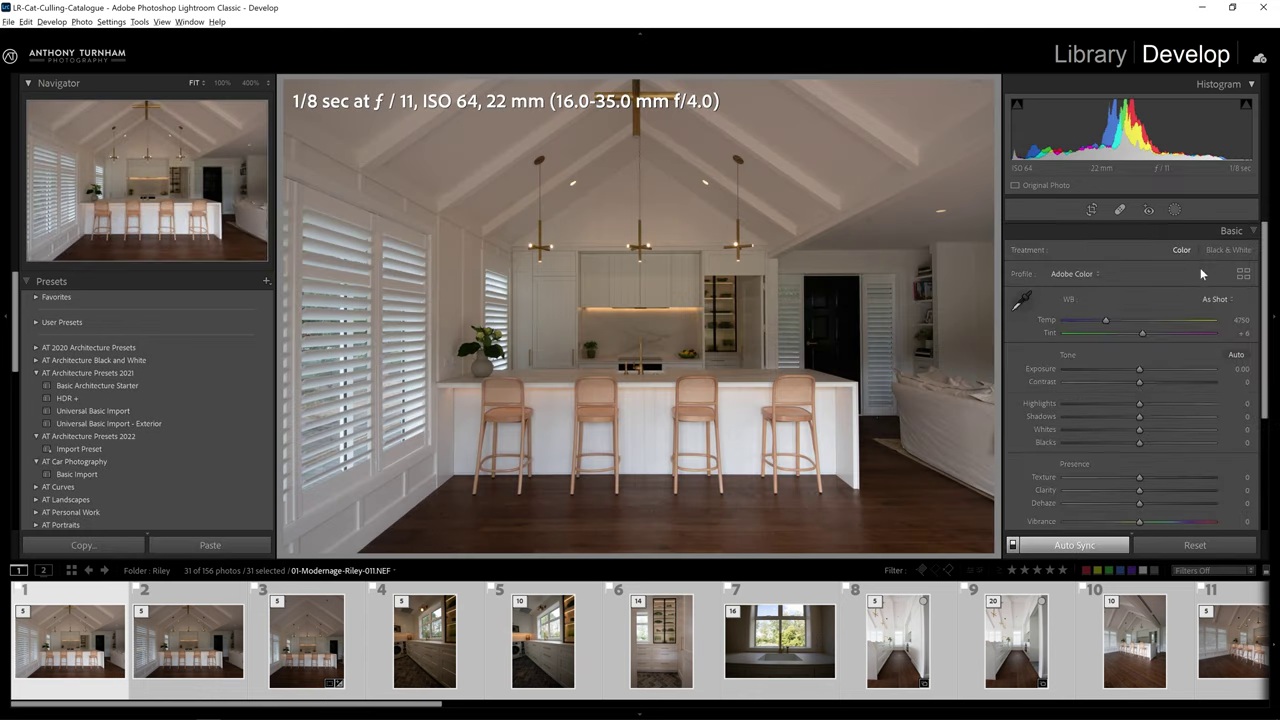
Apply the Camera Flat profile from the profile browser, auto-synced to all 31 photos.
{"action": "left_click", "coordinate": [1086, 277]}
{"action": "left_click", "coordinate": [1155, 421]}
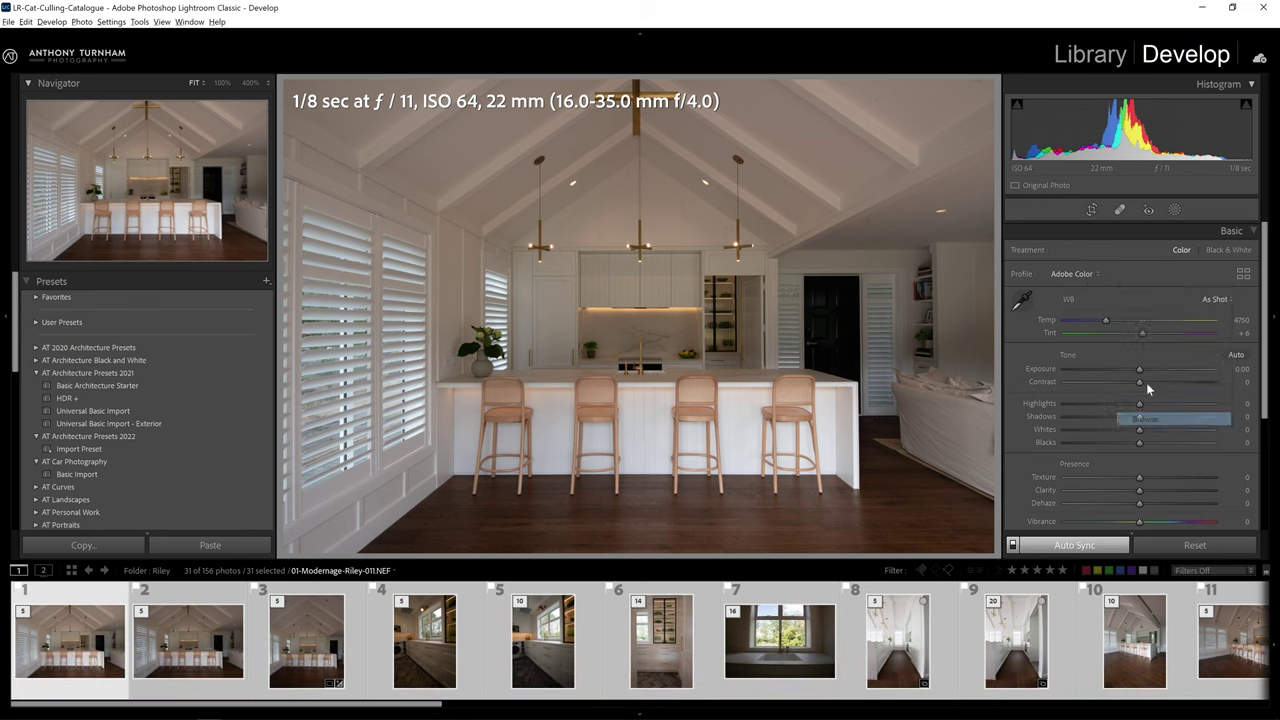
{"action": "scroll", "coordinate": [1115, 400], "scroll_direction": "down", "scroll_amount": 1}
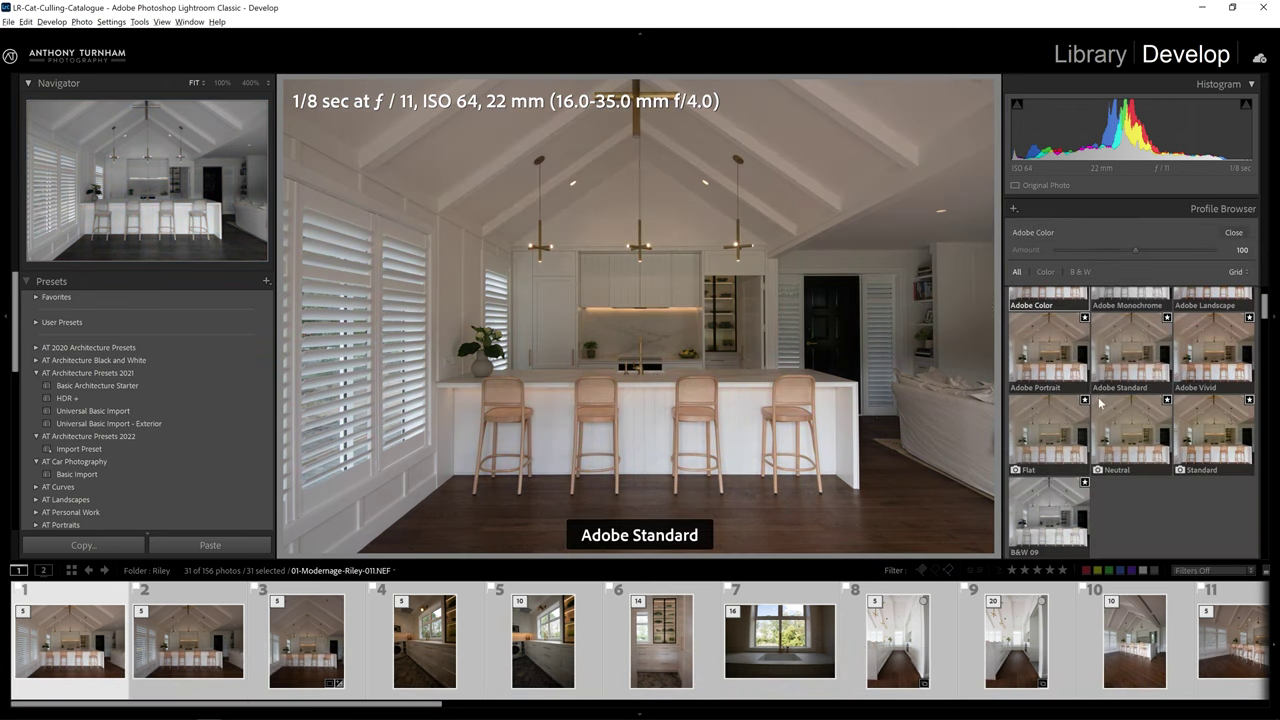
{"action": "double_click", "coordinate": [1044, 436]}
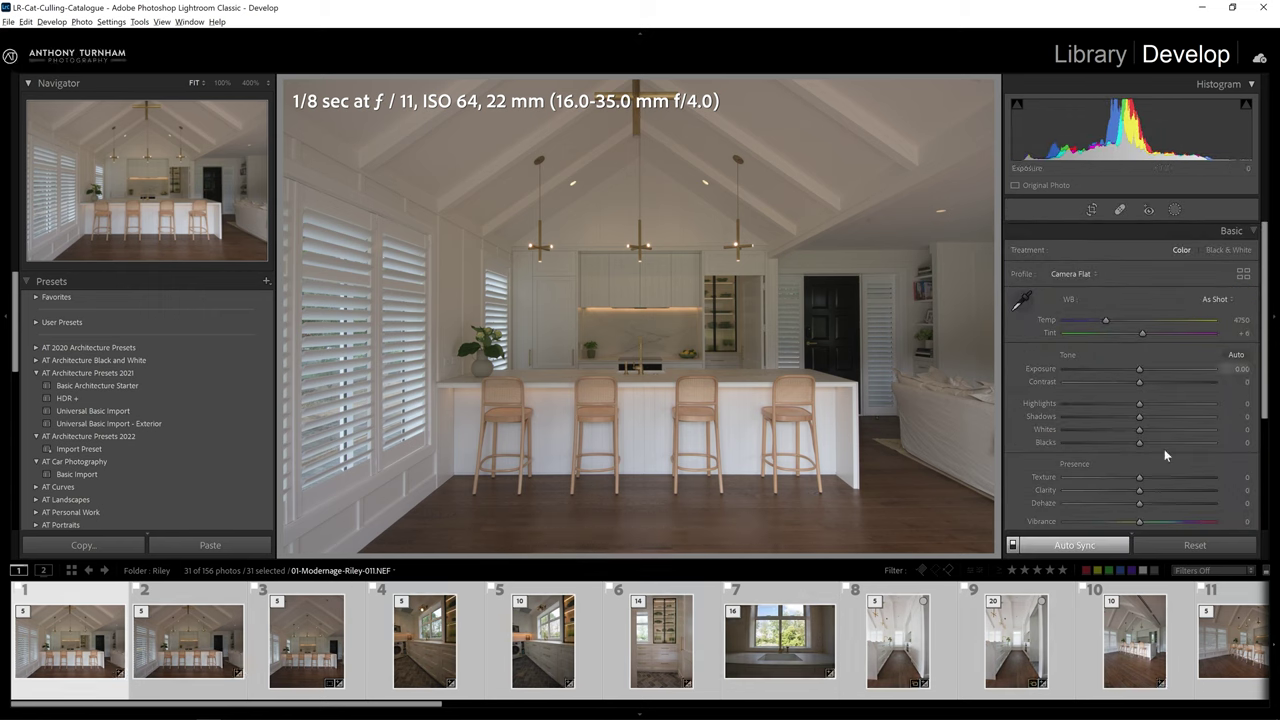
Set Highlights to −45 and Contrast to +100, resetting Contrast to zero first.
{"action": "left_click_drag", "start_coordinate": [1129, 404], "coordinate": [1215, 441]}
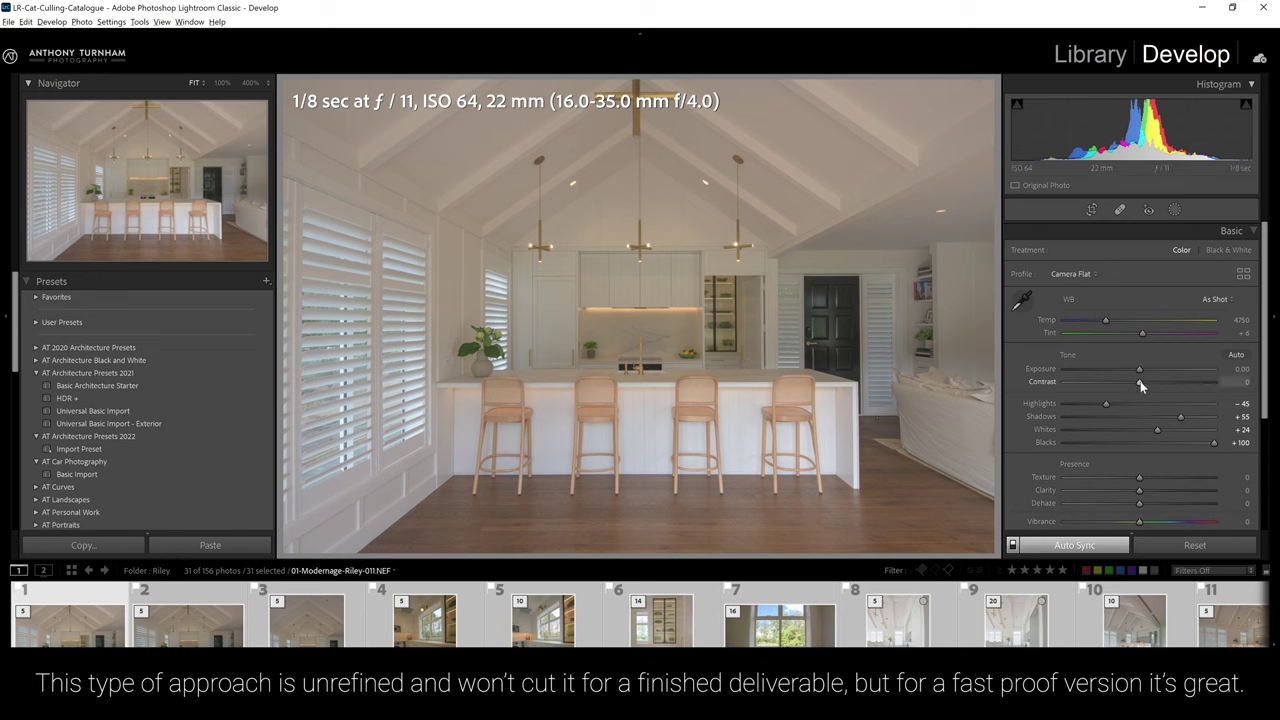
{"action": "left_click_drag", "start_coordinate": [1141, 381], "coordinate": [1216, 383]}
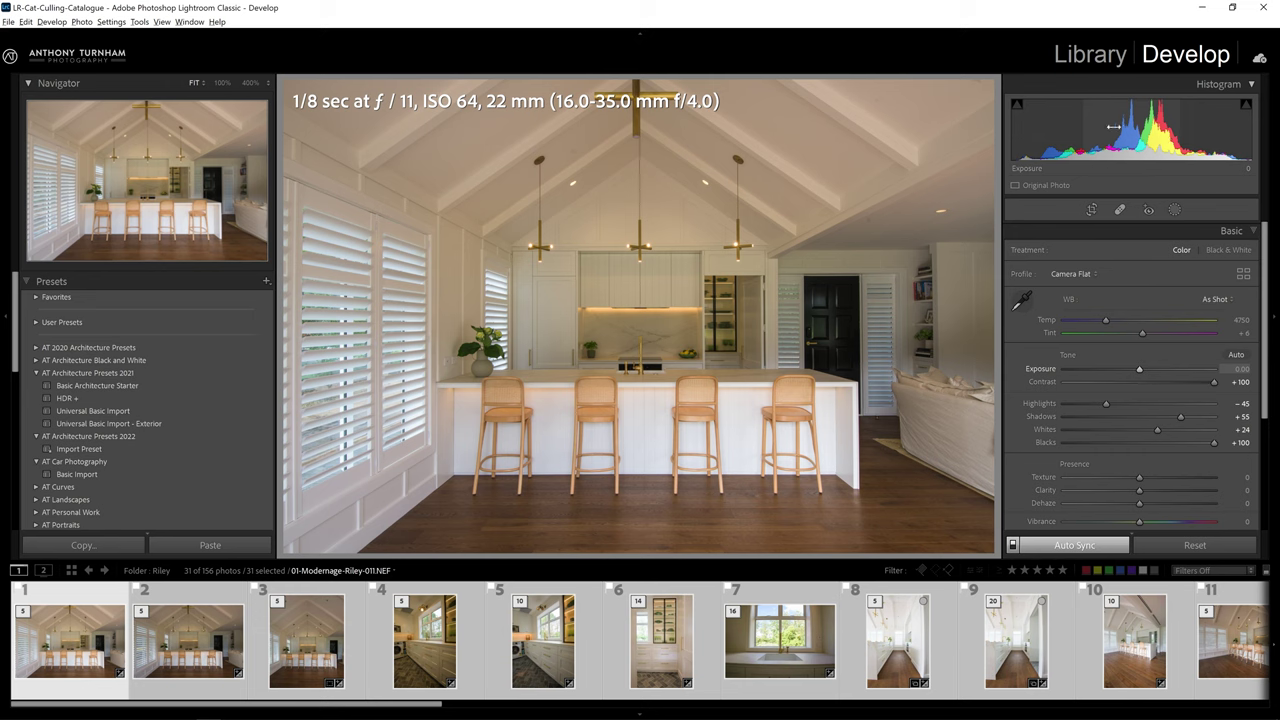
{"action": "double_click", "coordinate": [1178, 381]}
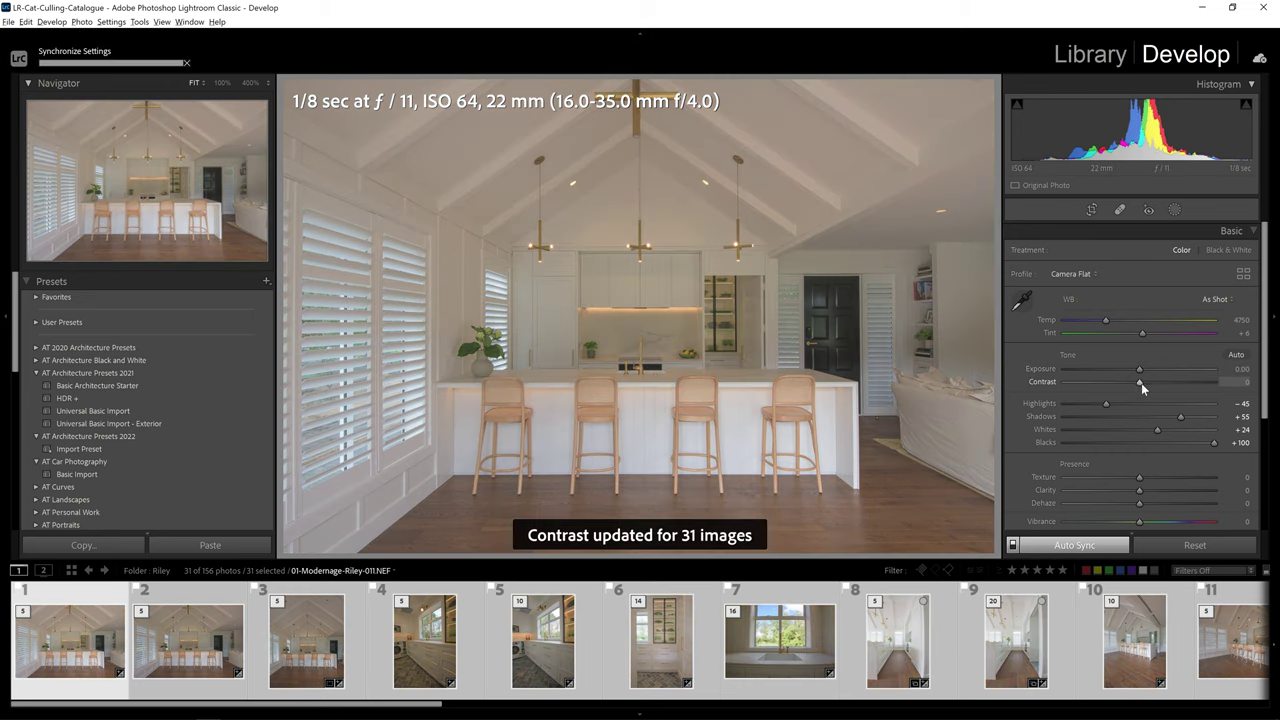
{"action": "left_click_drag", "start_coordinate": [1141, 386], "coordinate": [1262, 400]}
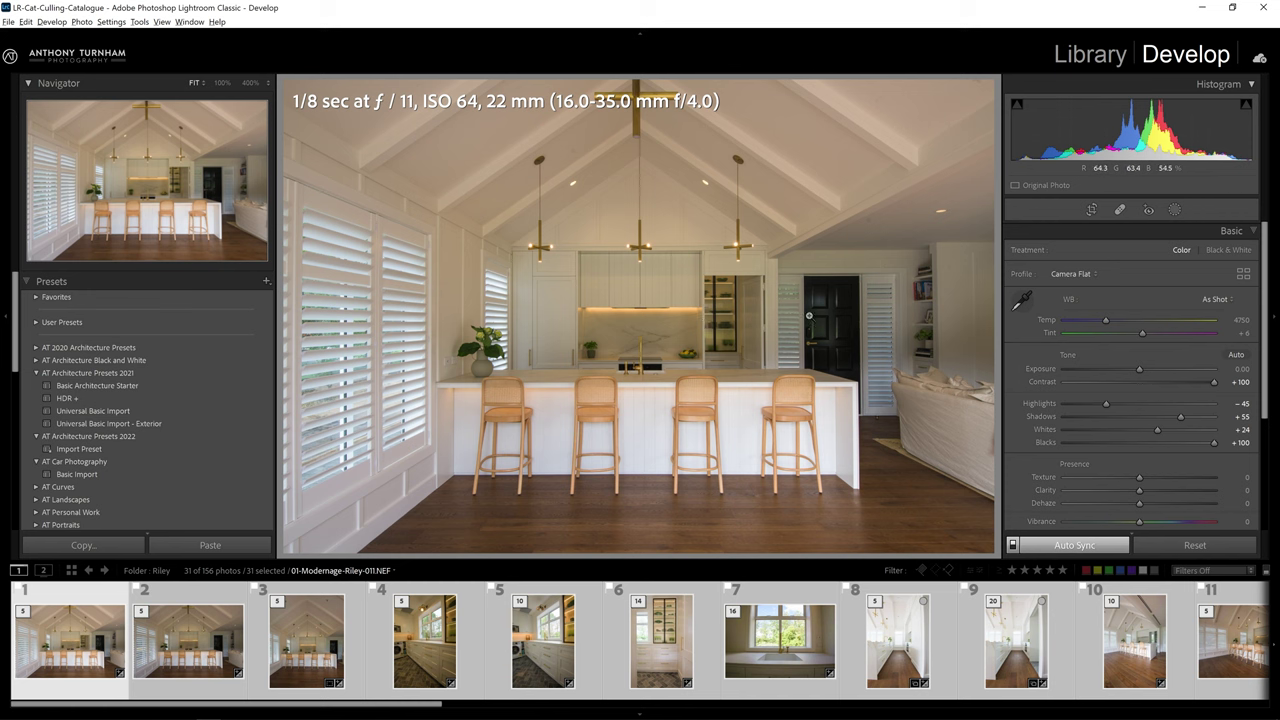
Set Presence to Clarity +29, Dehaze +7, Vibrance −6 and Saturation −13.
{"action": "scroll", "coordinate": [1100, 435], "scroll_direction": "down", "scroll_amount": 2}
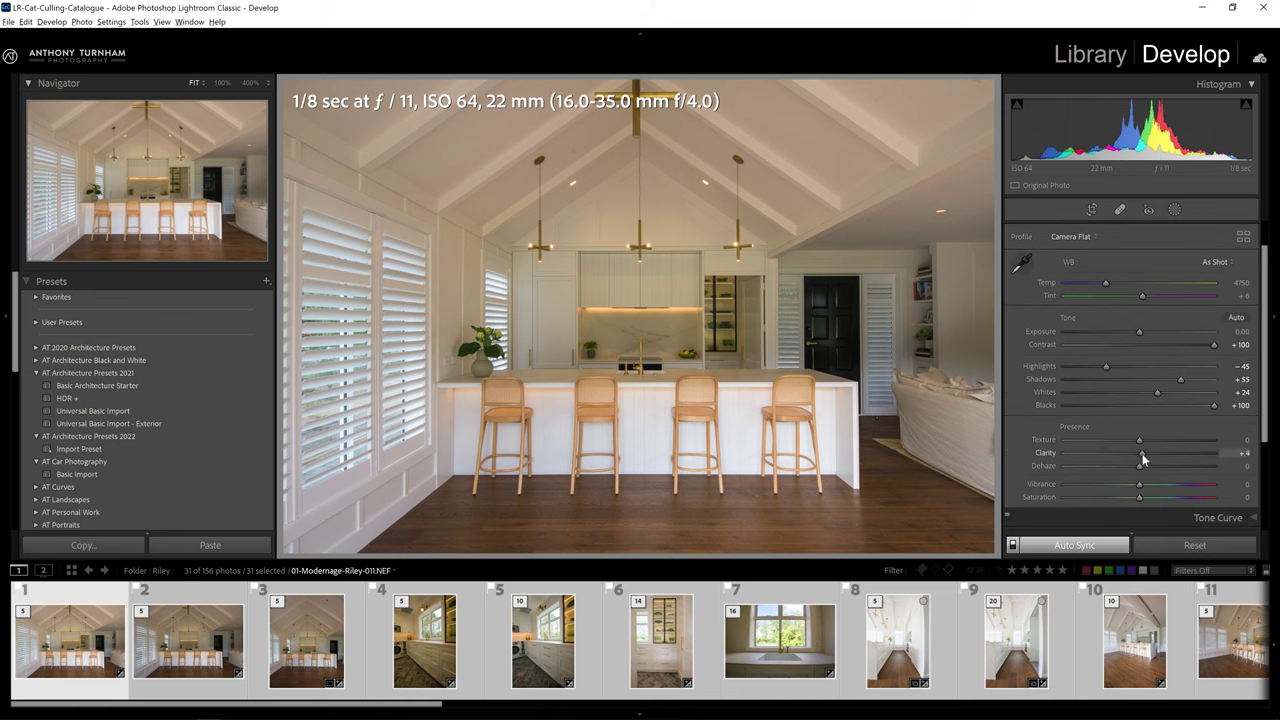
{"action": "mouse_move", "coordinate": [1143, 459]}
{"action": "left_mouse_down"}
{"action": "mouse_move", "coordinate": [1236, 455]}
{"action": "mouse_move", "coordinate": [1129, 459]}
{"action": "mouse_move", "coordinate": [1166, 455]}
{"action": "mouse_move", "coordinate": [1147, 470]}
{"action": "left_mouse_up"}
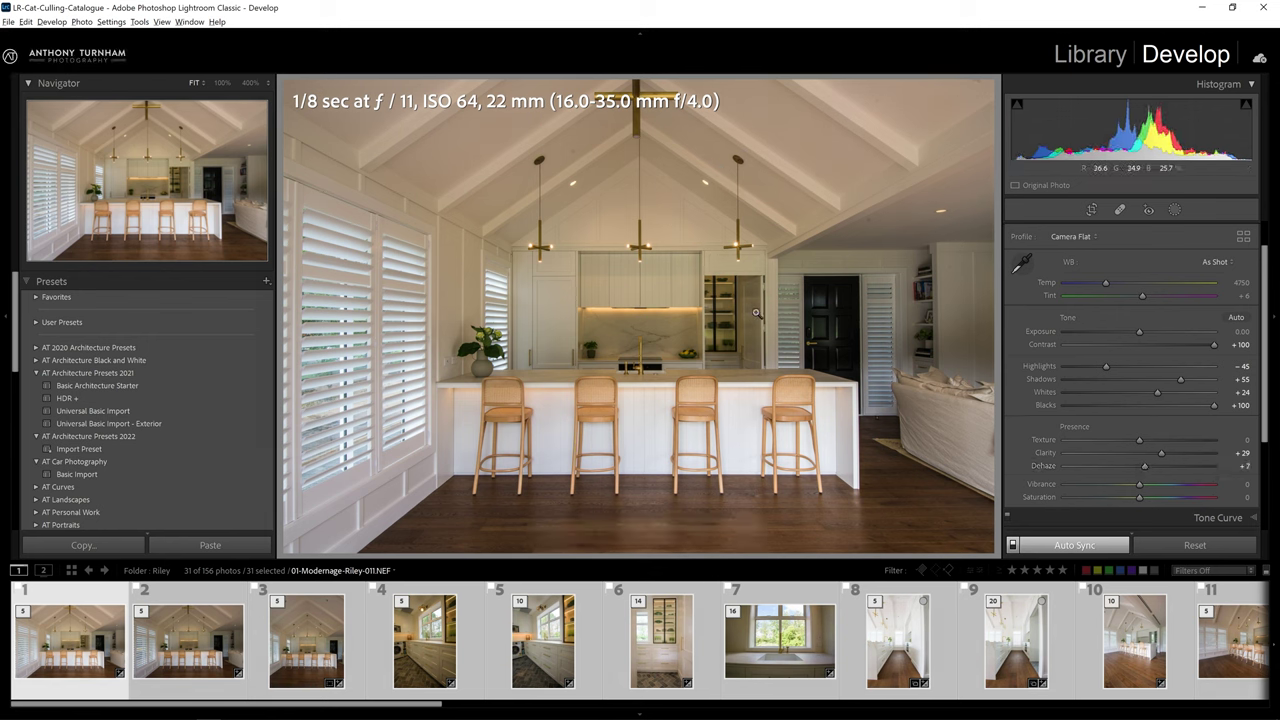
{"action": "scroll", "coordinate": [1136, 447], "scroll_direction": "down", "scroll_amount": 1}
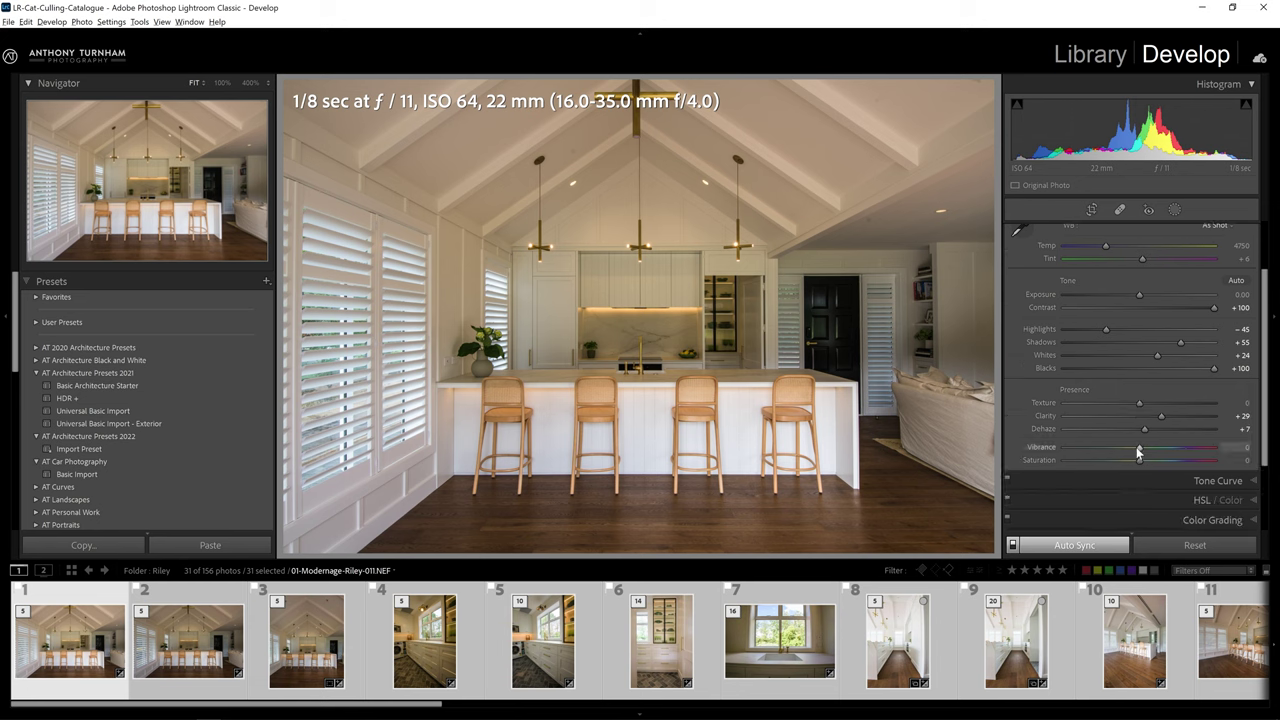
{"action": "scroll", "coordinate": [1136, 447], "scroll_direction": "down", "scroll_amount": 1}
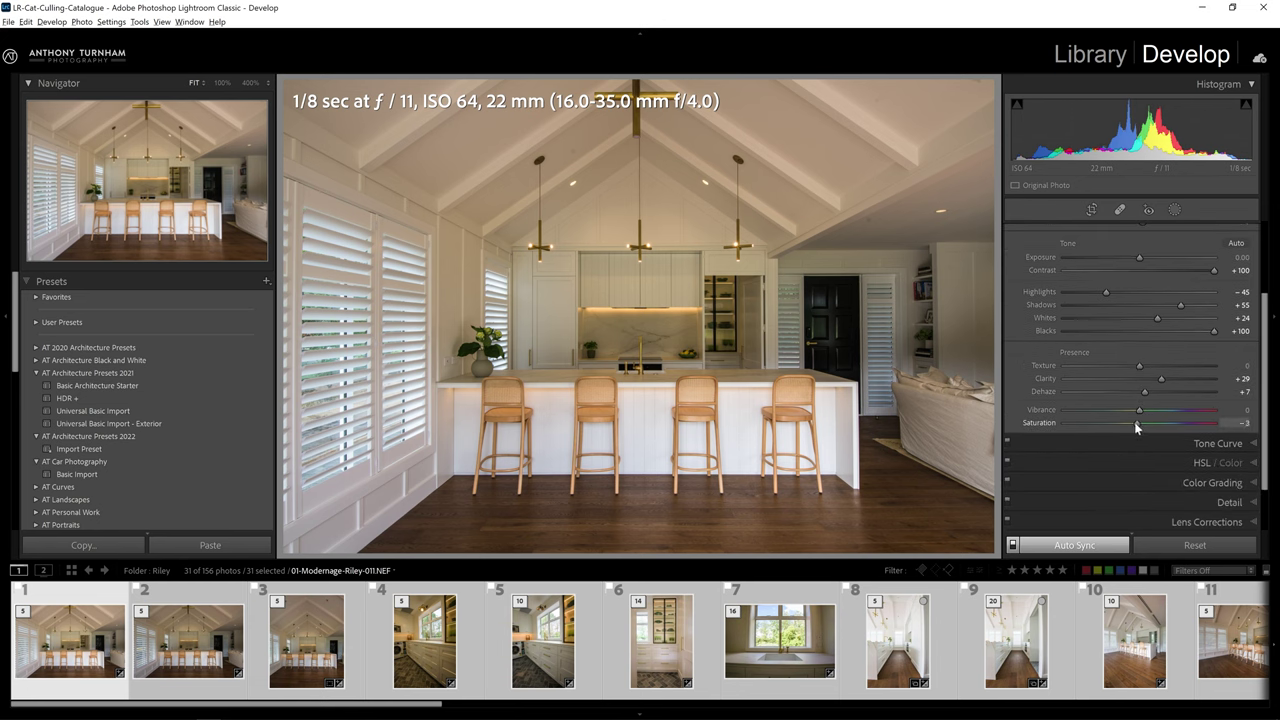
{"action": "left_click_drag", "start_coordinate": [1135, 423], "coordinate": [1135, 411]}
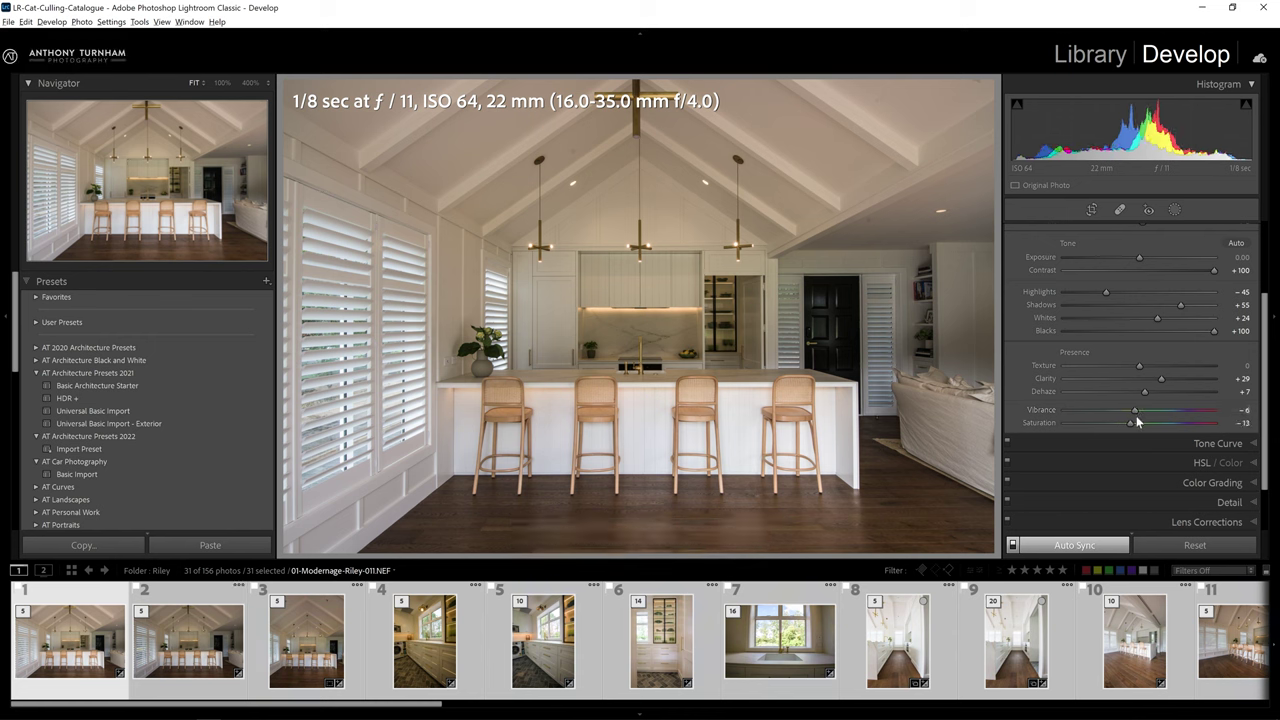
{"action": "left_click", "coordinate": [1231, 463]}
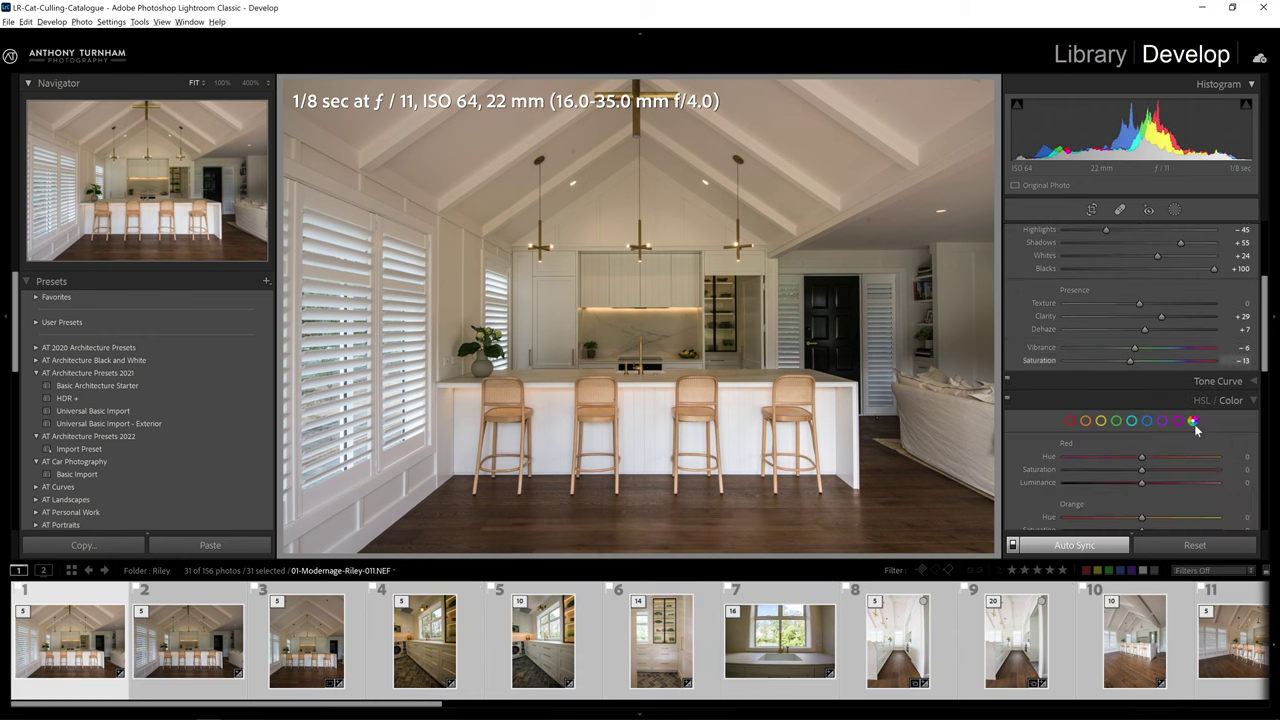
In the HSL All view, set Orange Saturation to −16 and Yellow Saturation to −39.
{"action": "left_click", "coordinate": [1230, 424]}
{"action": "scroll", "coordinate": [1099, 377], "scroll_direction": "down", "scroll_amount": 3}
{"action": "scroll", "coordinate": [1116, 294], "scroll_direction": "up", "scroll_amount": 3}
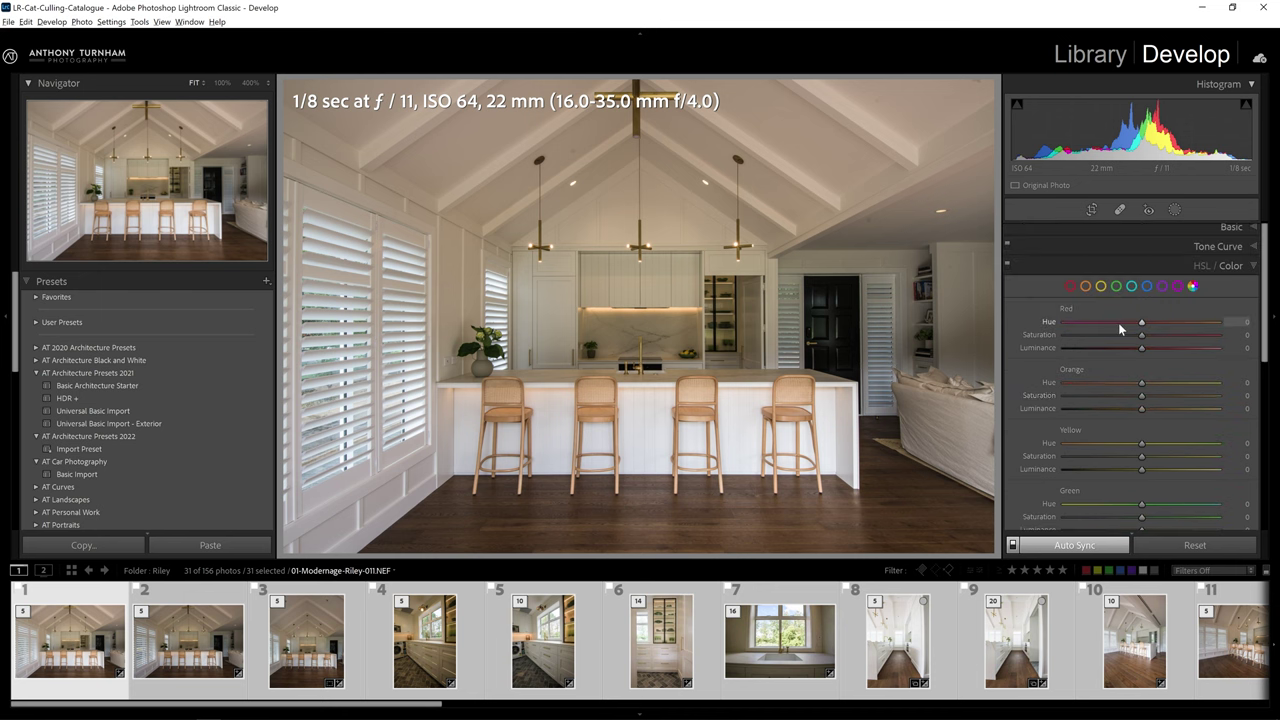
{"action": "mouse_move", "coordinate": [1141, 344]}
{"action": "left_mouse_down"}
{"action": "mouse_move", "coordinate": [1037, 323]}
{"action": "mouse_move", "coordinate": [1140, 334]}
{"action": "mouse_move", "coordinate": [1225, 323]}
{"action": "mouse_move", "coordinate": [1031, 331]}
{"action": "mouse_move", "coordinate": [1174, 337]}
{"action": "mouse_move", "coordinate": [1100, 343]}
{"action": "mouse_move", "coordinate": [1145, 360]}
{"action": "mouse_move", "coordinate": [1123, 357]}
{"action": "left_mouse_up"}
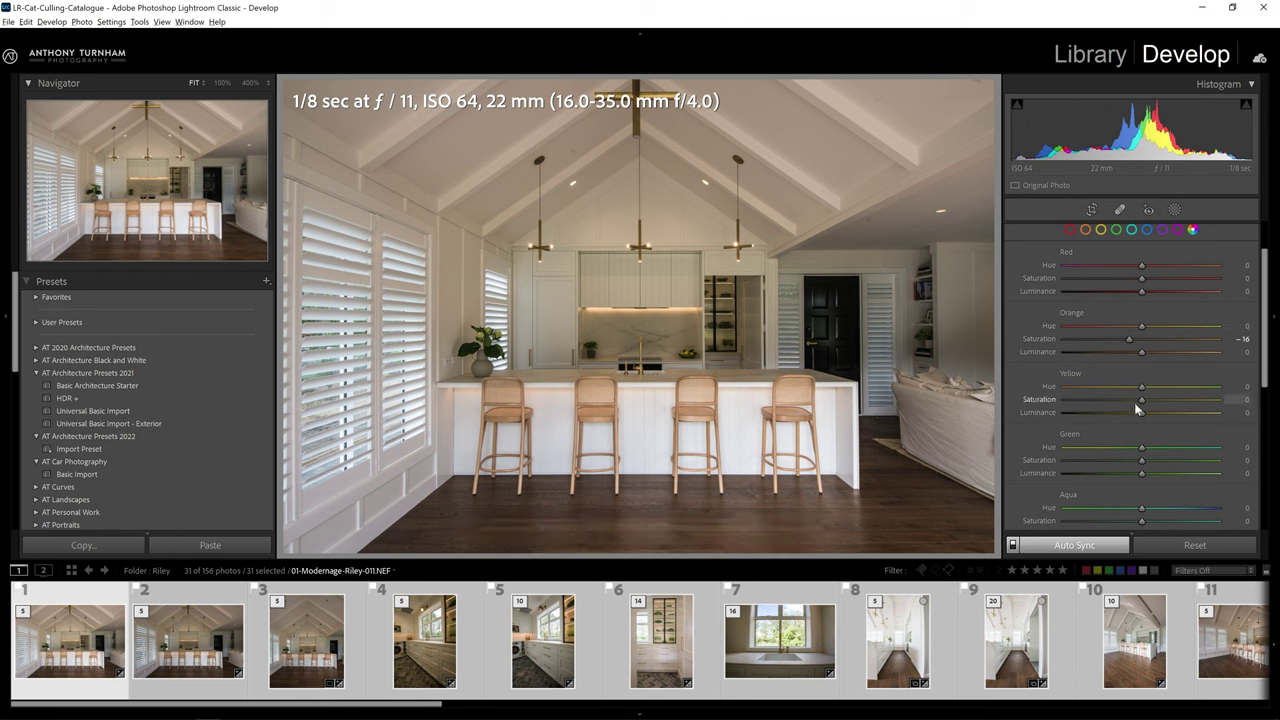
{"action": "left_click_drag", "start_coordinate": [1137, 404], "coordinate": [1110, 408]}
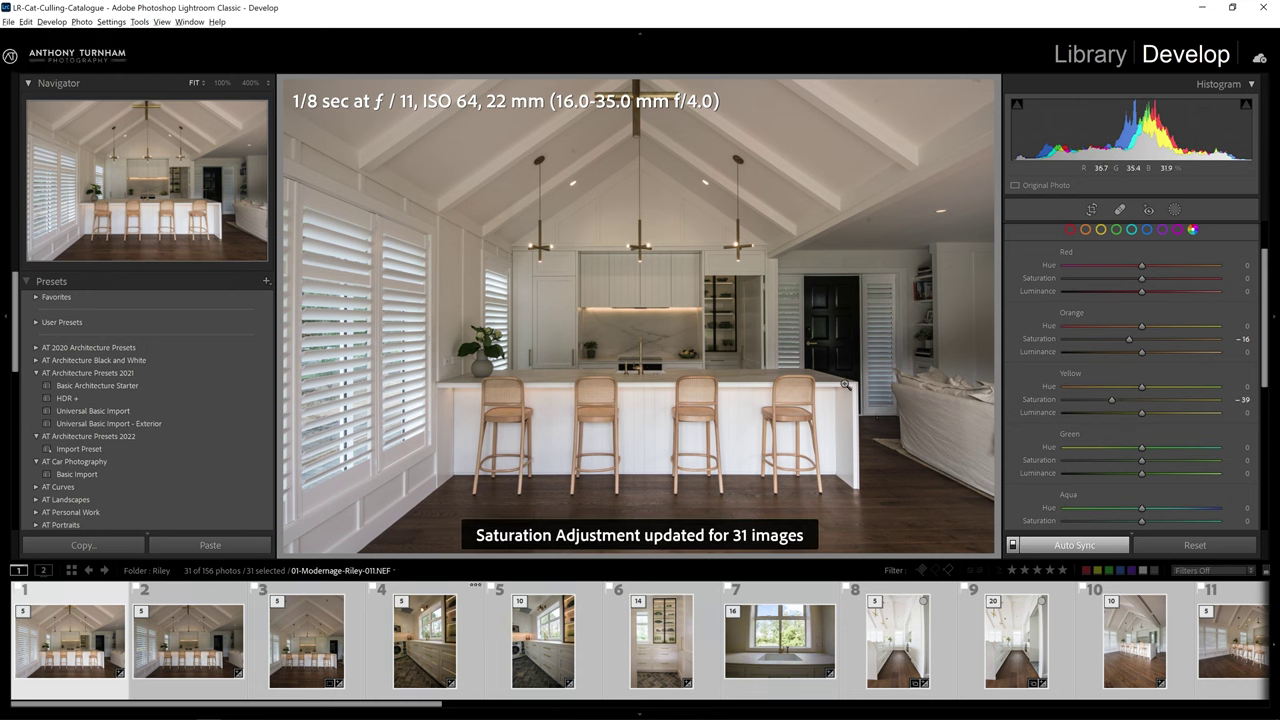
{"action": "scroll", "coordinate": [1224, 341], "scroll_direction": "up", "scroll_amount": 1}
Add tone curve points moving highlights 216→225 and shadows 45→49.
{"action": "left_click", "coordinate": [1254, 252]}
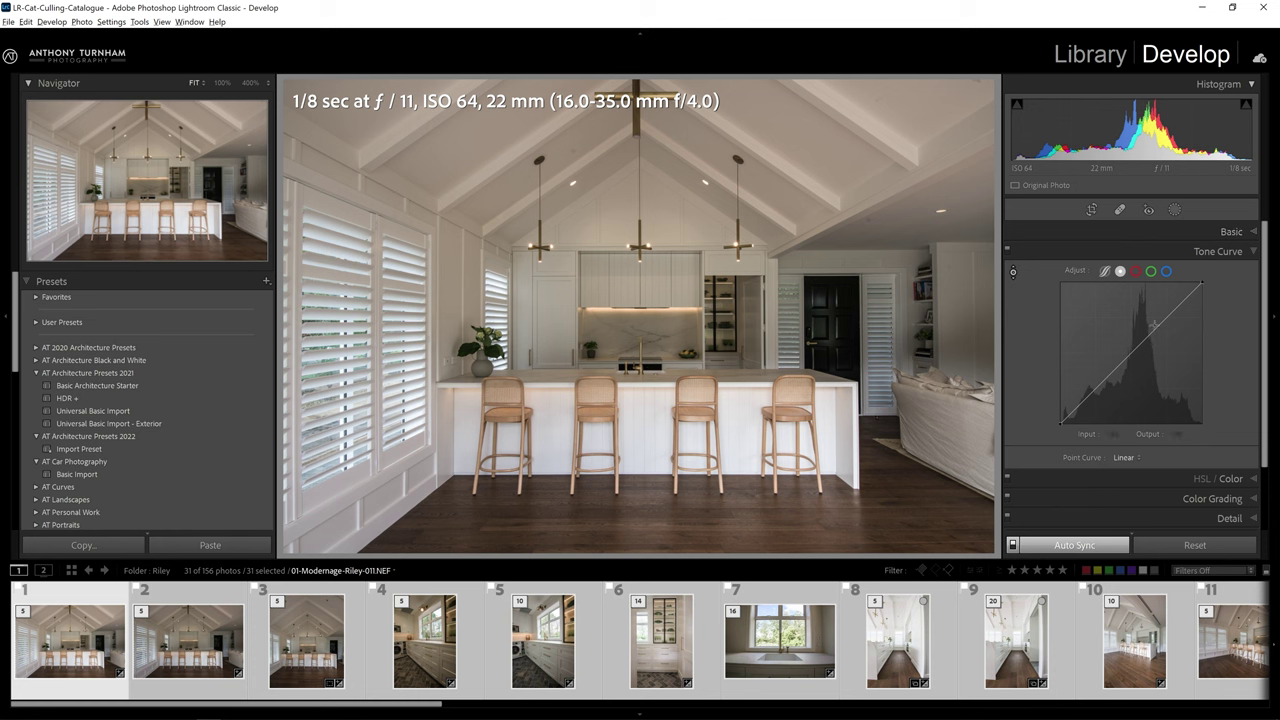
{"action": "left_click_drag", "start_coordinate": [1161, 325], "coordinate": [1150, 320]}
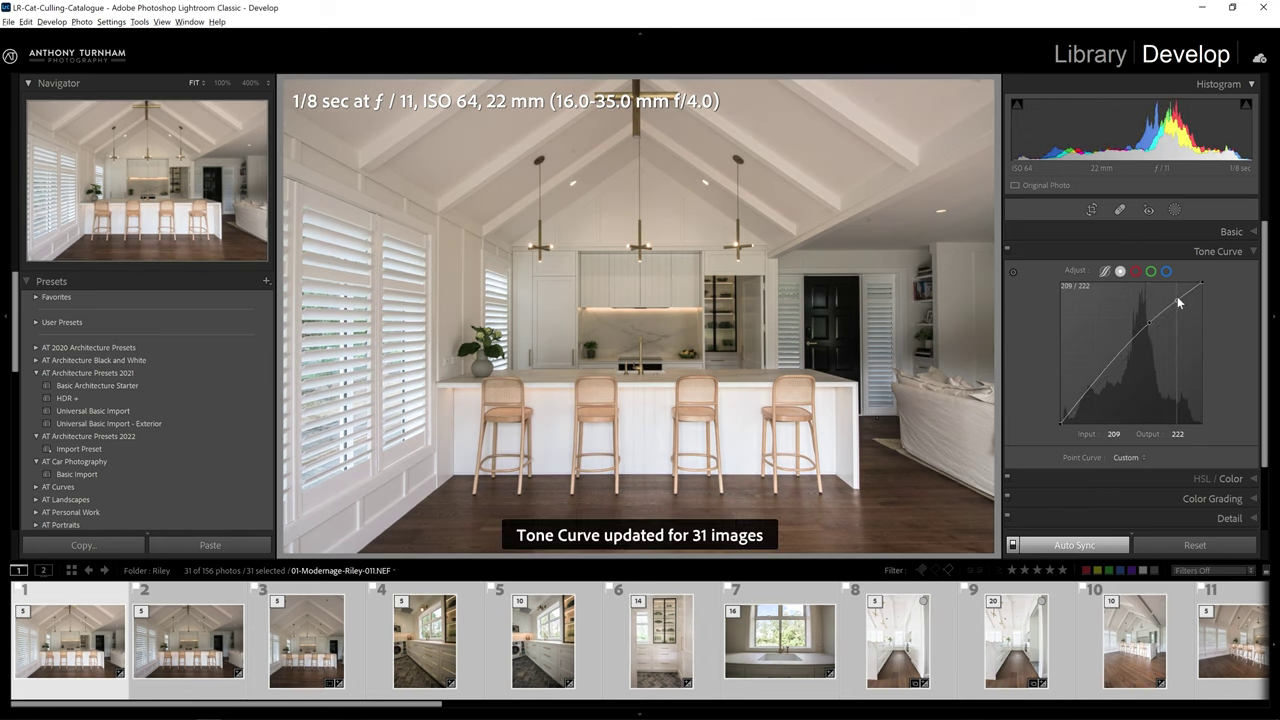
{"action": "left_click_drag", "start_coordinate": [1178, 302], "coordinate": [1181, 301]}
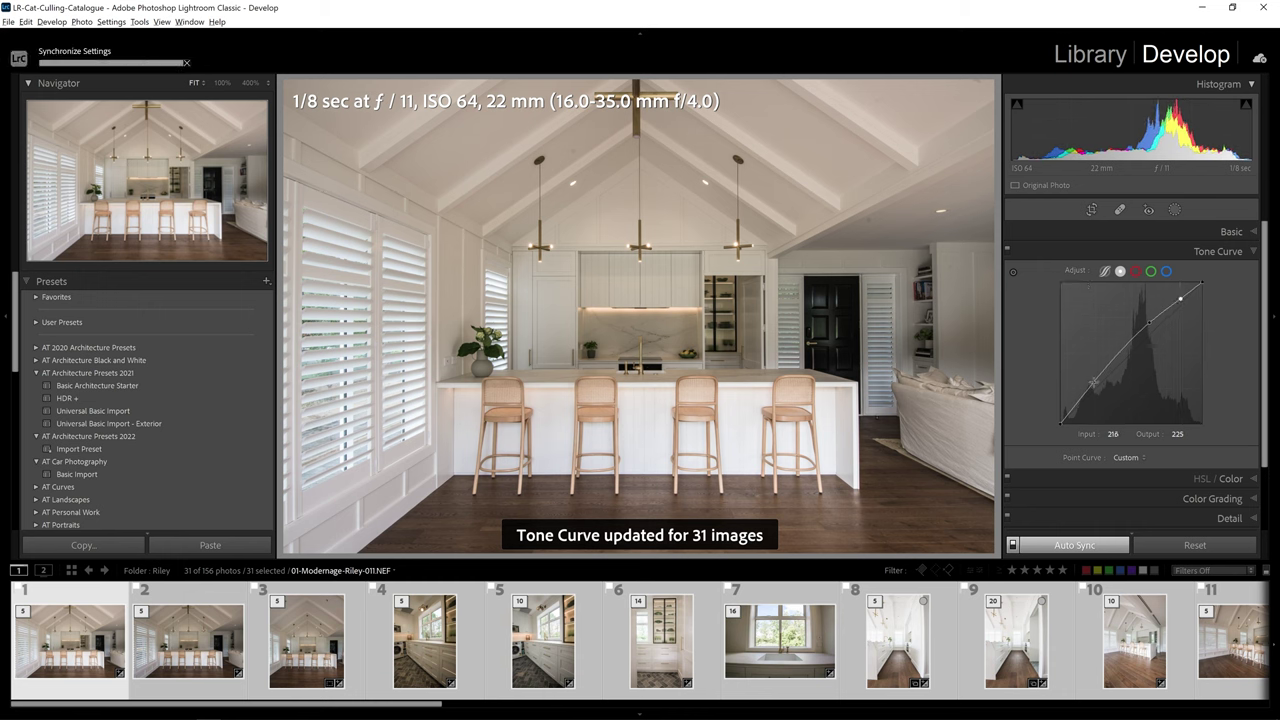
{"action": "left_click_drag", "start_coordinate": [1095, 388], "coordinate": [1085, 398]}
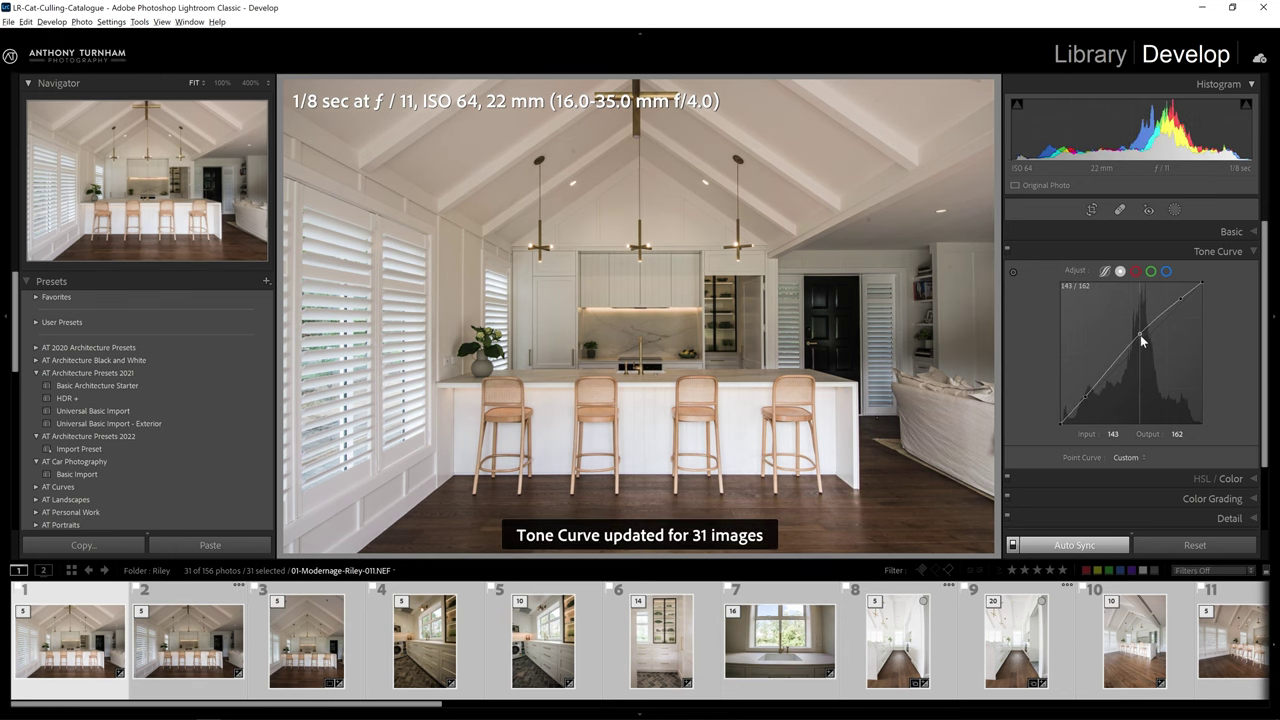
{"action": "left_click", "coordinate": [1236, 499]}
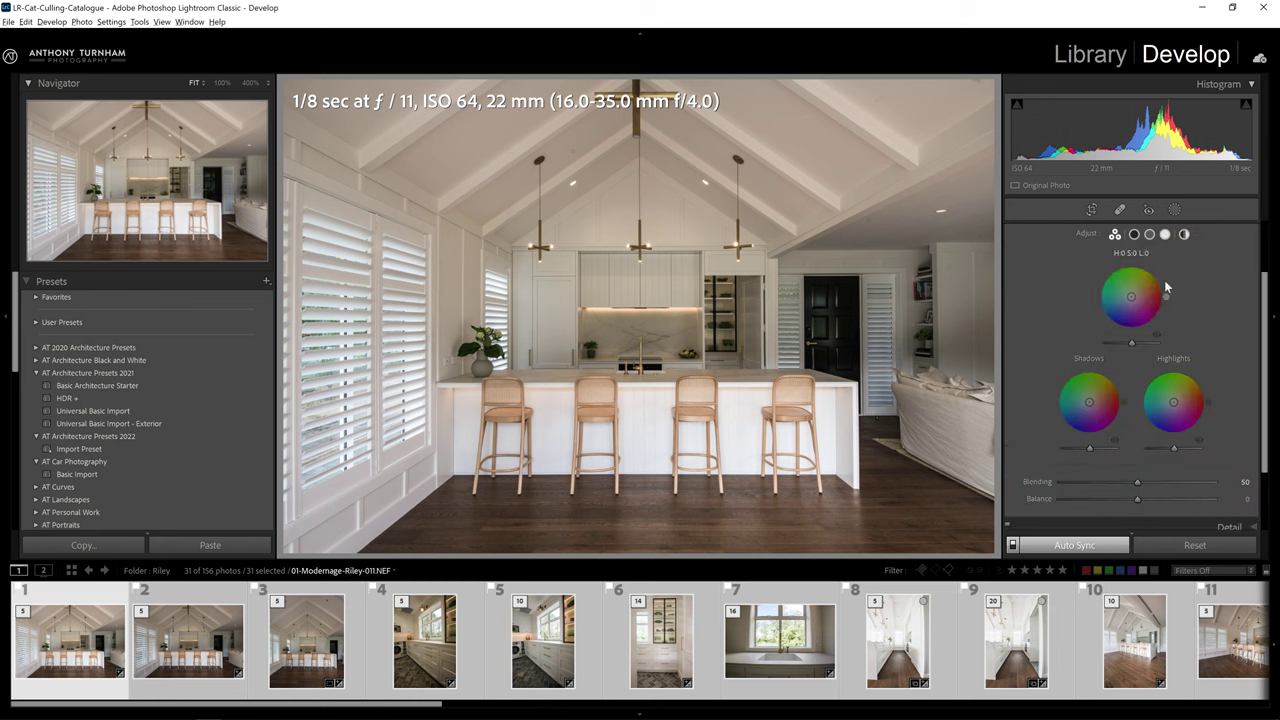
{"action": "scroll", "coordinate": [1200, 345], "scroll_direction": "up", "scroll_amount": 2}
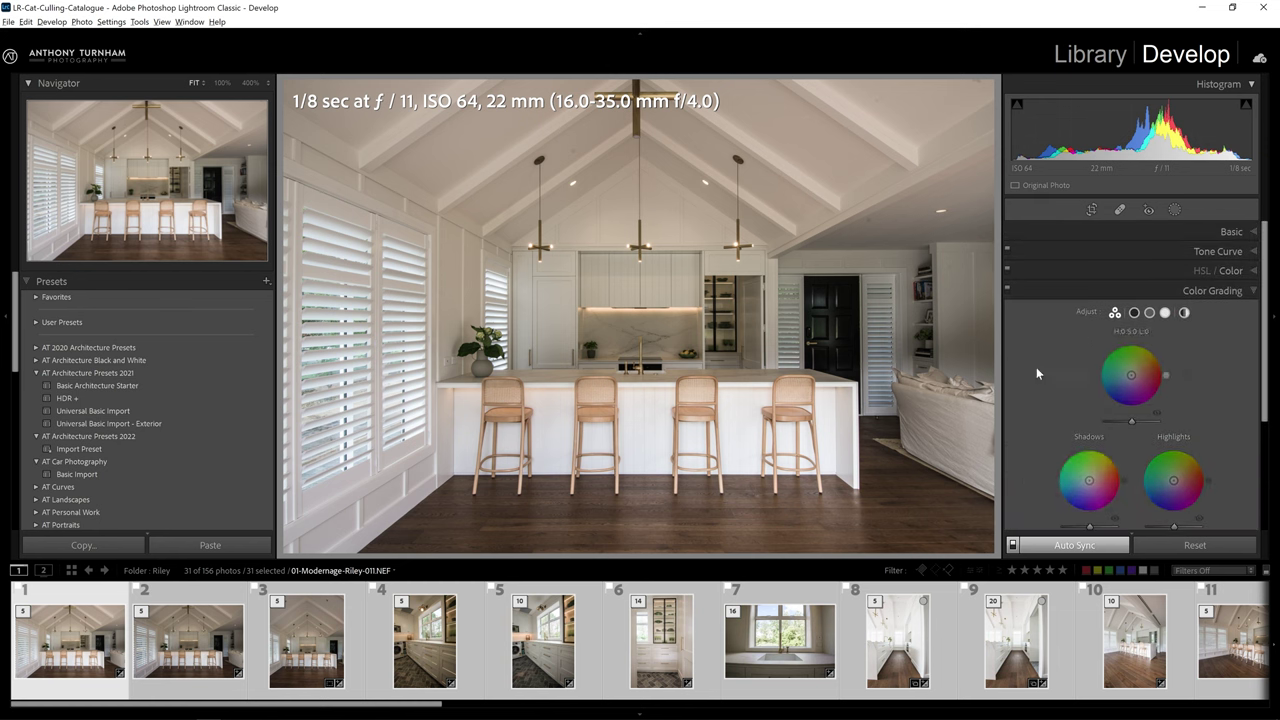
Set Sharpening Amount to 100 and Radius to 1.5, checking detail at 100% zoom.
{"action": "left_click", "coordinate": [1219, 295]}
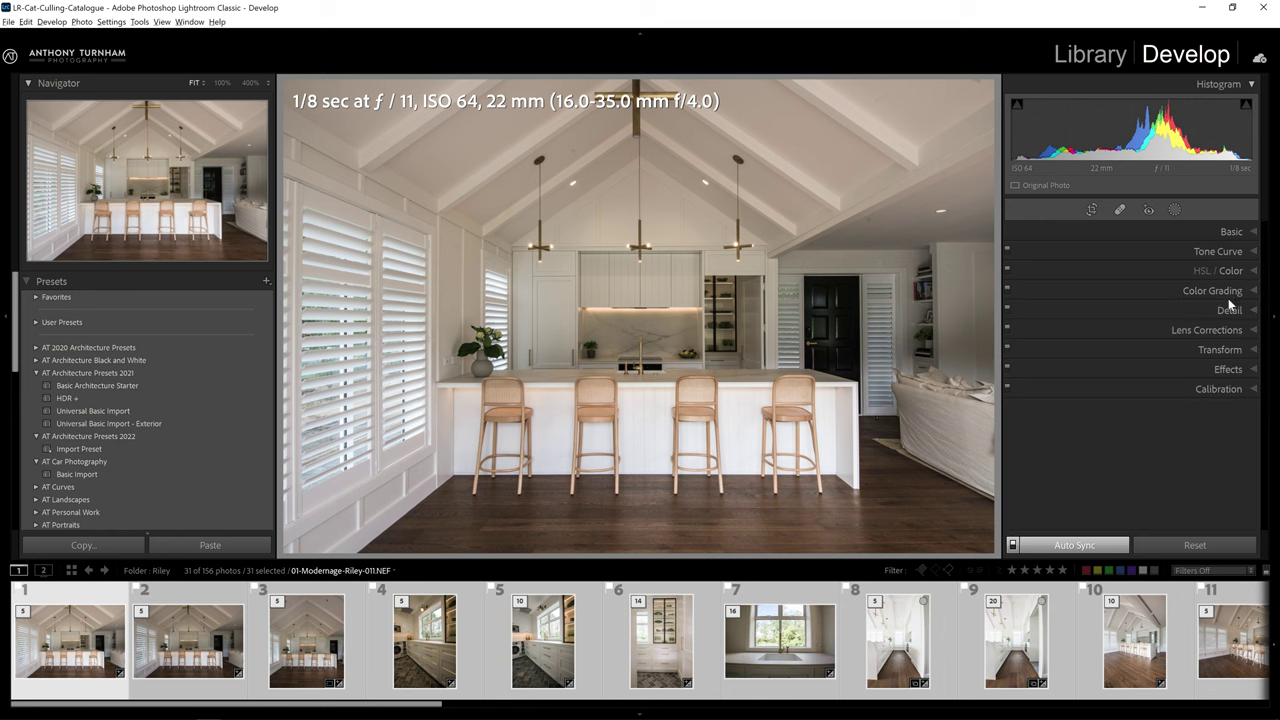
{"action": "left_click", "coordinate": [1237, 311]}
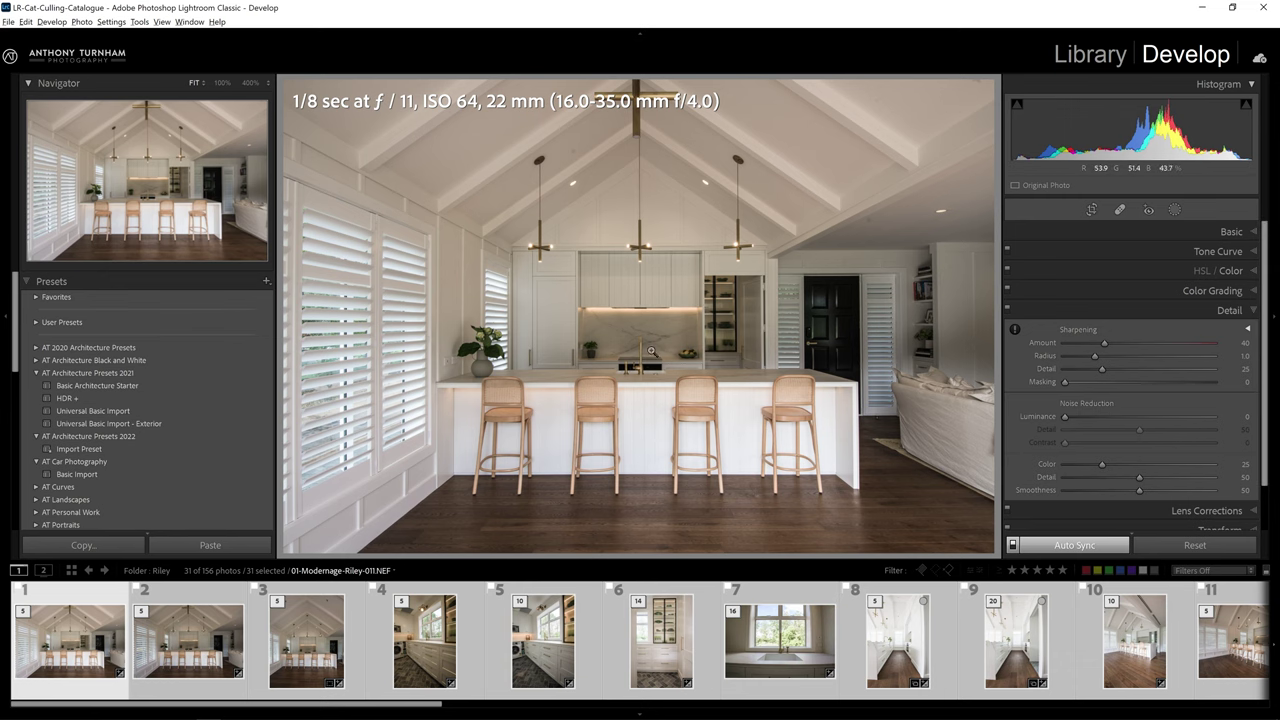
{"action": "left_click", "coordinate": [634, 293]}
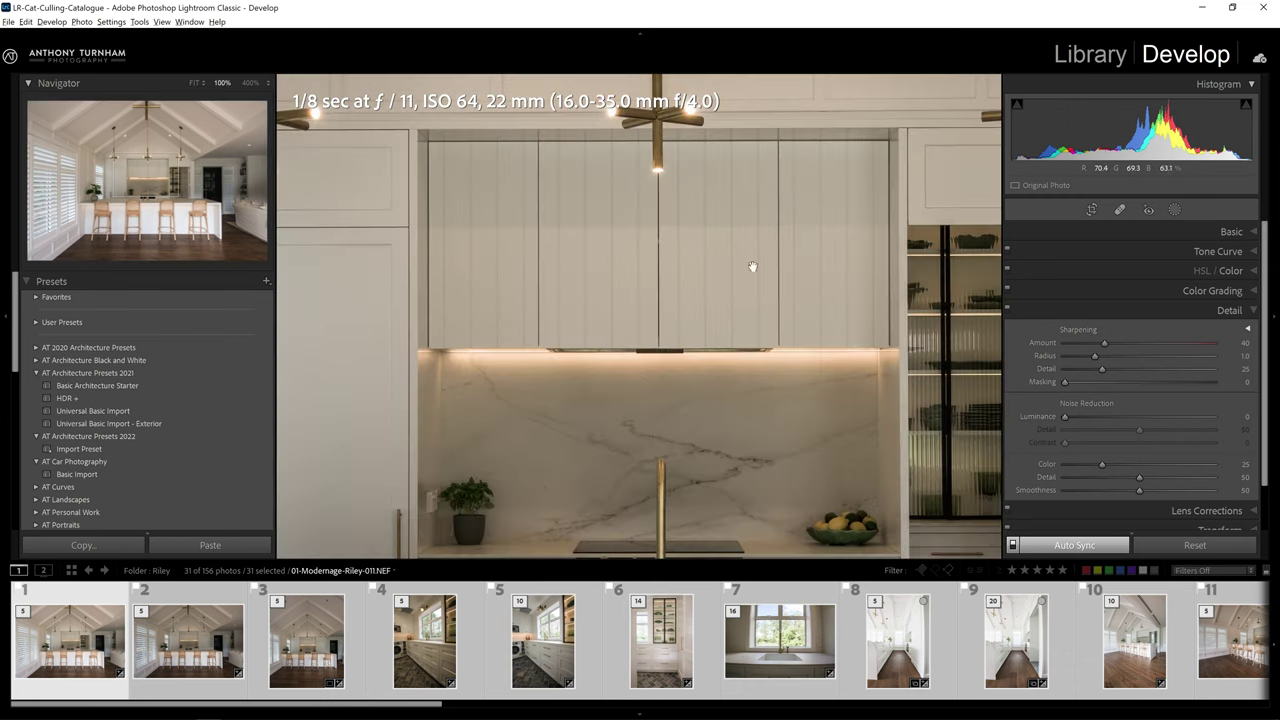
{"action": "left_click_drag", "start_coordinate": [878, 203], "coordinate": [890, 327]}
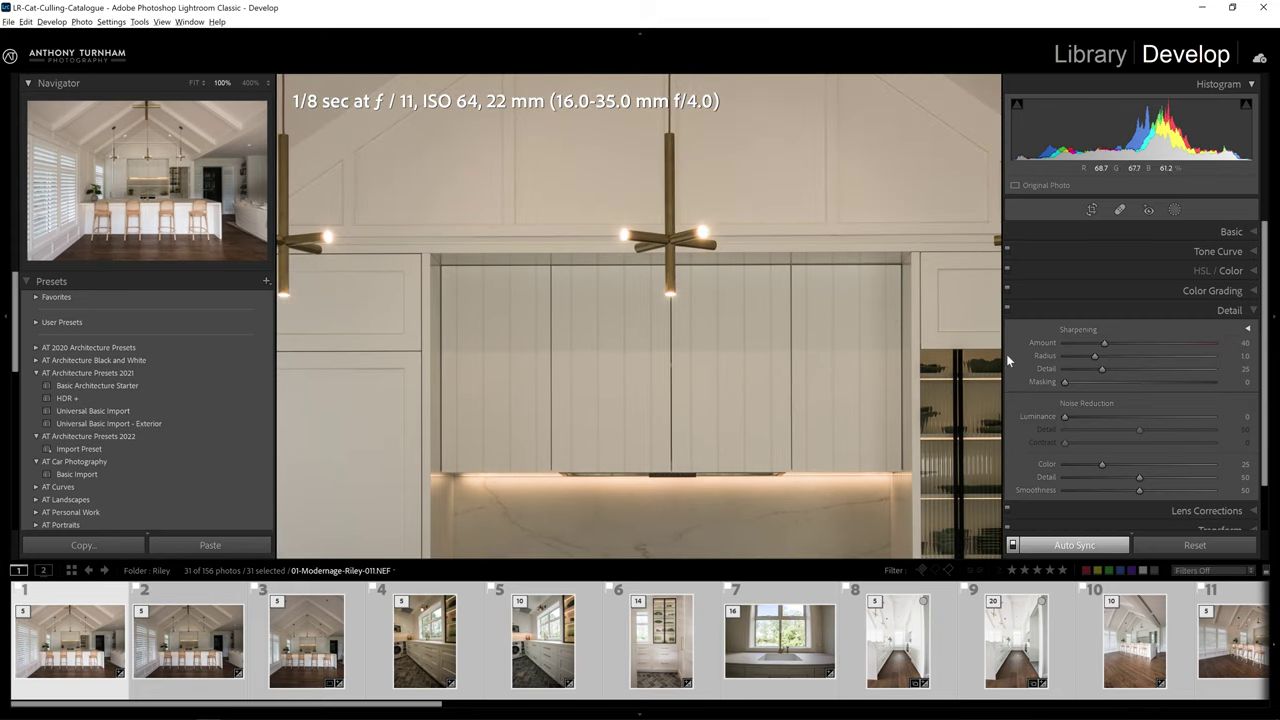
{"action": "left_click_drag", "start_coordinate": [1104, 342], "coordinate": [1167, 342]}
{"action": "left_click_drag", "start_coordinate": [1094, 356], "coordinate": [1128, 353]}
Set Luminance Noise Reduction to 17 after inspecting the close-up, then return to Fit view.
{"action": "left_click_drag", "start_coordinate": [917, 327], "coordinate": [382, 272]}
{"action": "left_click_drag", "start_coordinate": [473, 278], "coordinate": [665, 256]}
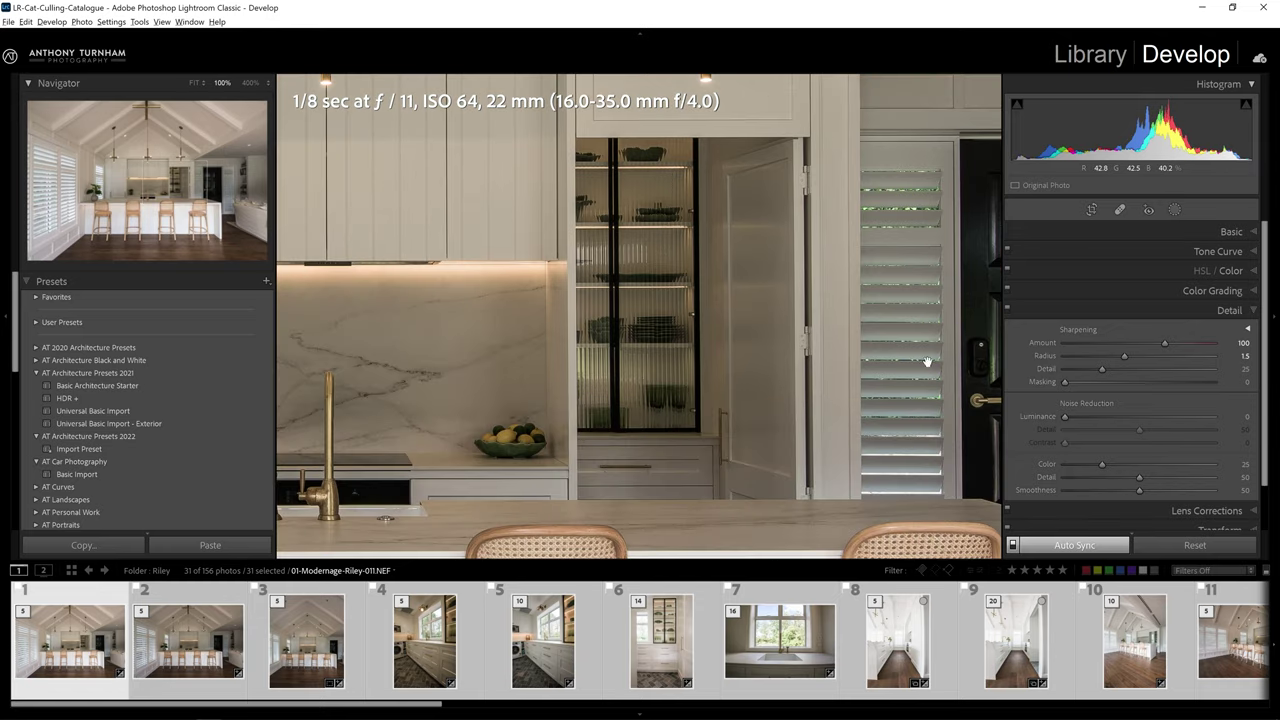
{"action": "left_click_drag", "start_coordinate": [928, 362], "coordinate": [572, 397]}
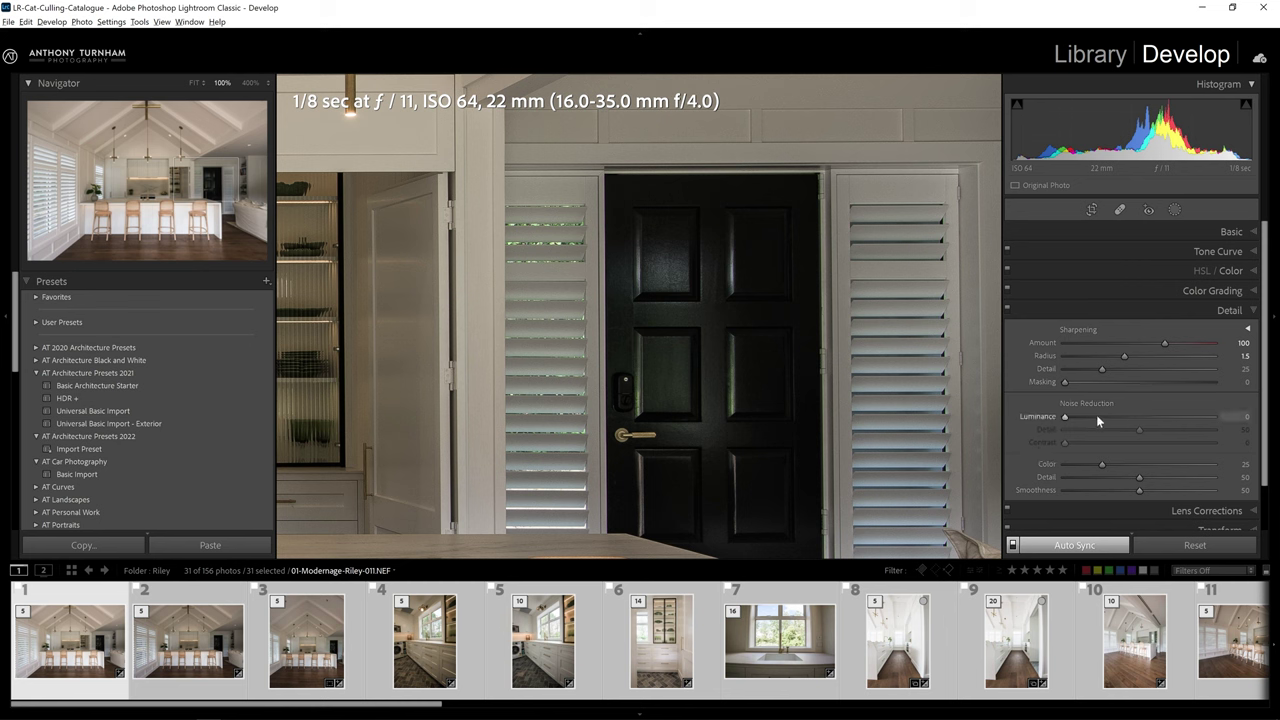
{"action": "left_click_drag", "start_coordinate": [1096, 414], "coordinate": [1090, 418]}
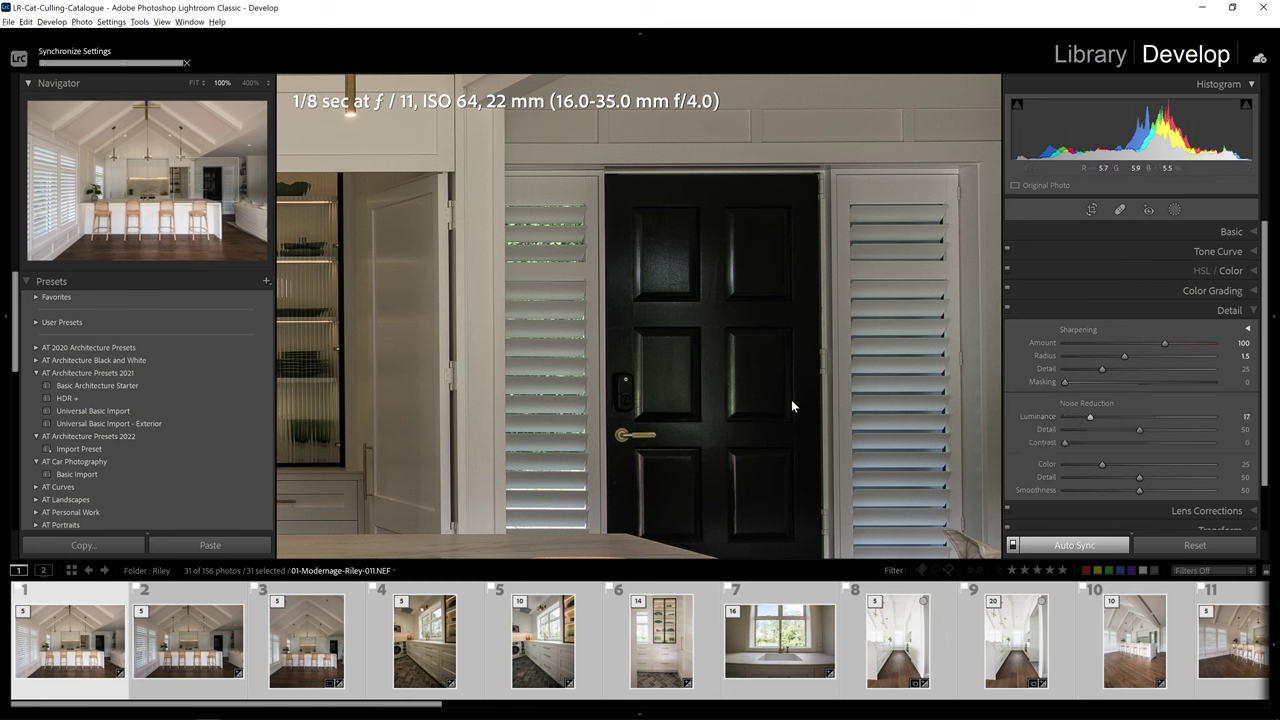
{"action": "left_click", "coordinate": [766, 386]}
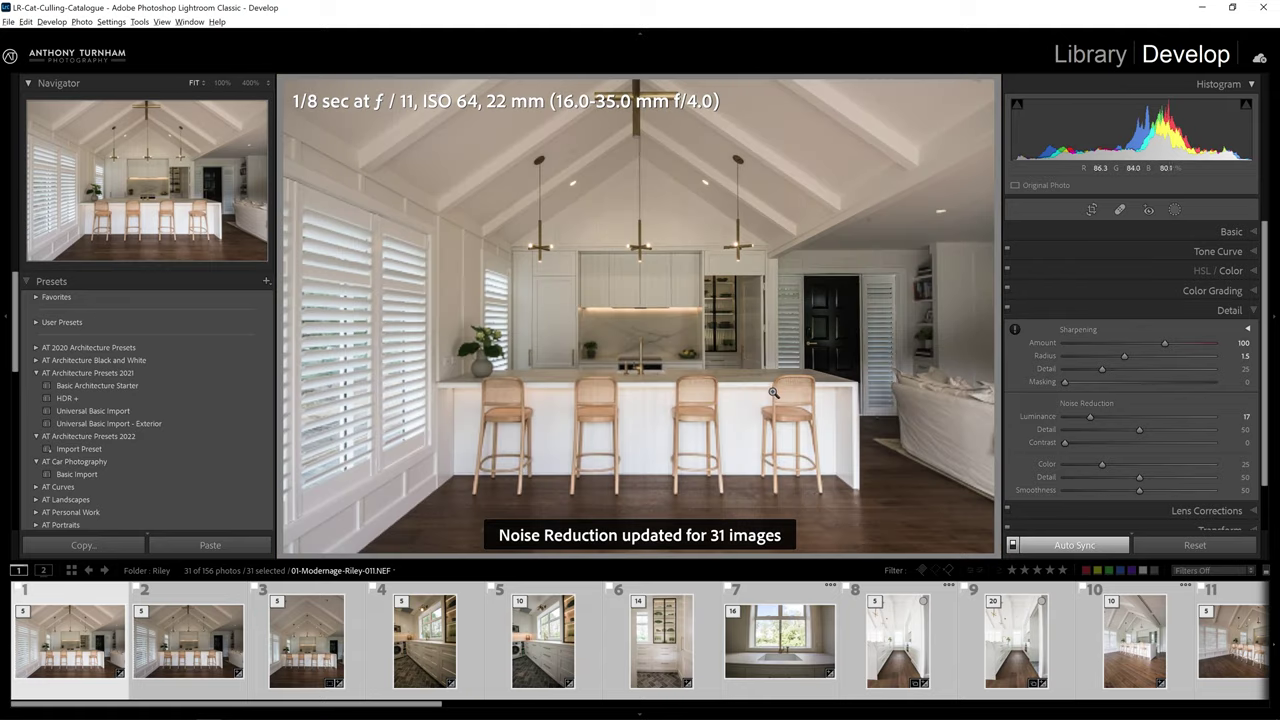
{"action": "scroll", "coordinate": [1080, 408], "scroll_direction": "down", "scroll_amount": 2}
Enable Remove Chromatic Aberration and Nikon 16–35mm profile corrections, then show the sink photo.
{"action": "scroll", "coordinate": [1080, 403], "scroll_direction": "down", "scroll_amount": 1}
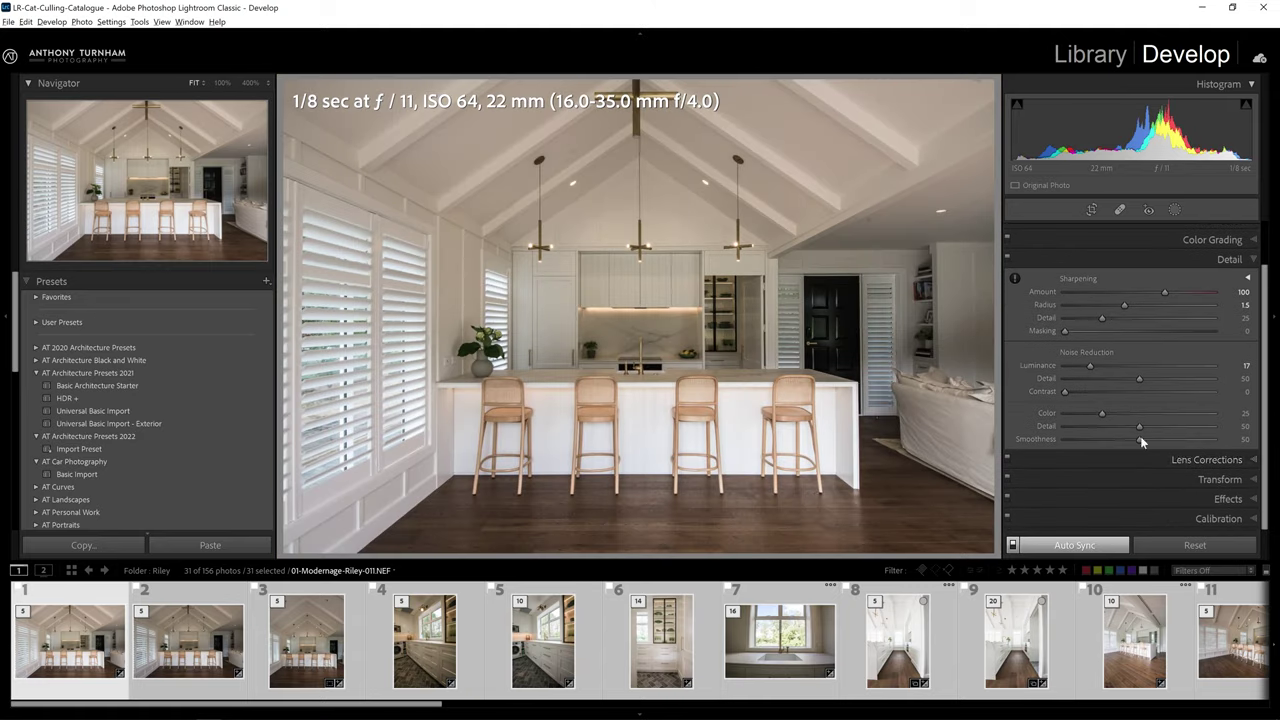
{"action": "left_click", "coordinate": [1222, 462]}
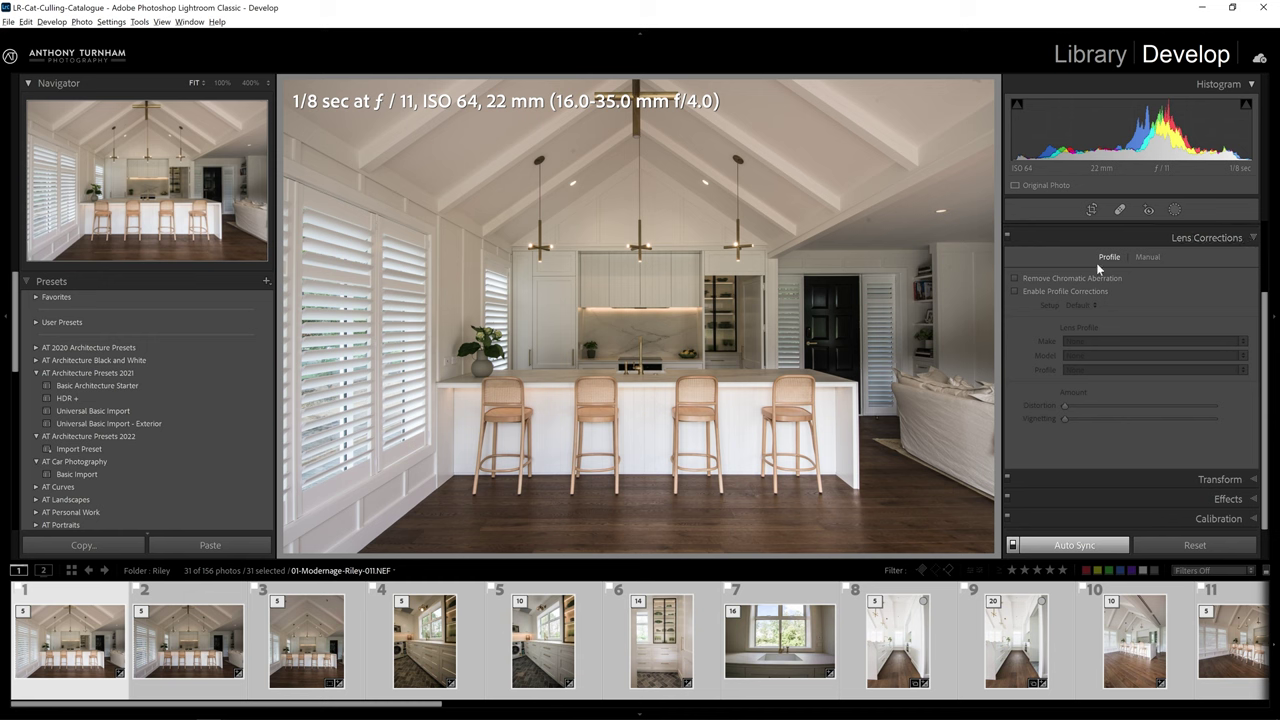
{"action": "left_click", "coordinate": [1045, 279]}
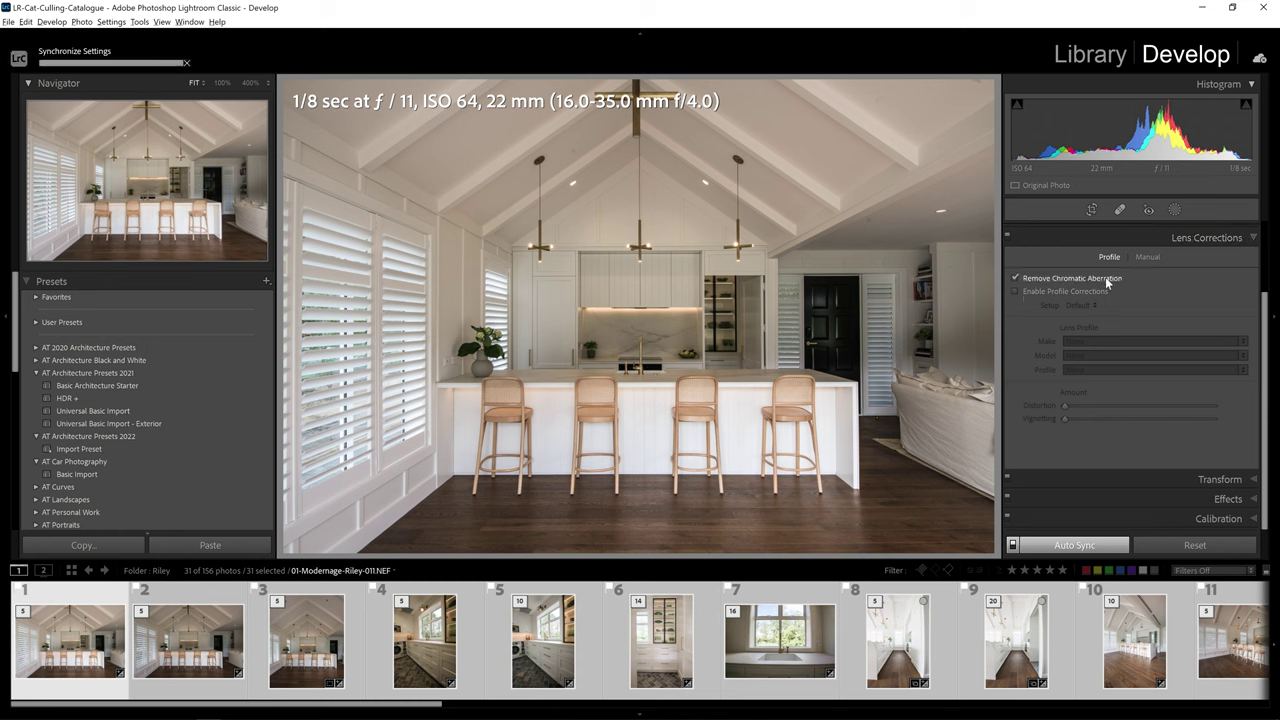
{"action": "left_click", "coordinate": [1038, 289]}
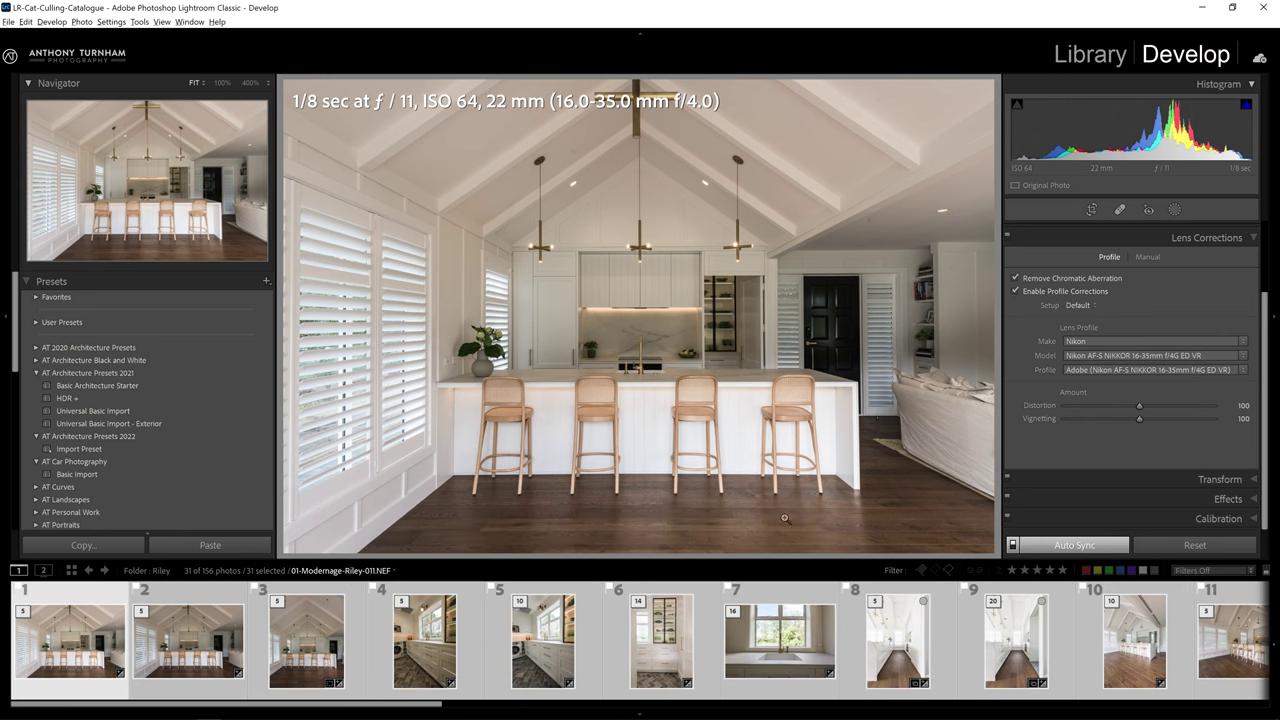
{"action": "left_click", "coordinate": [782, 645]}
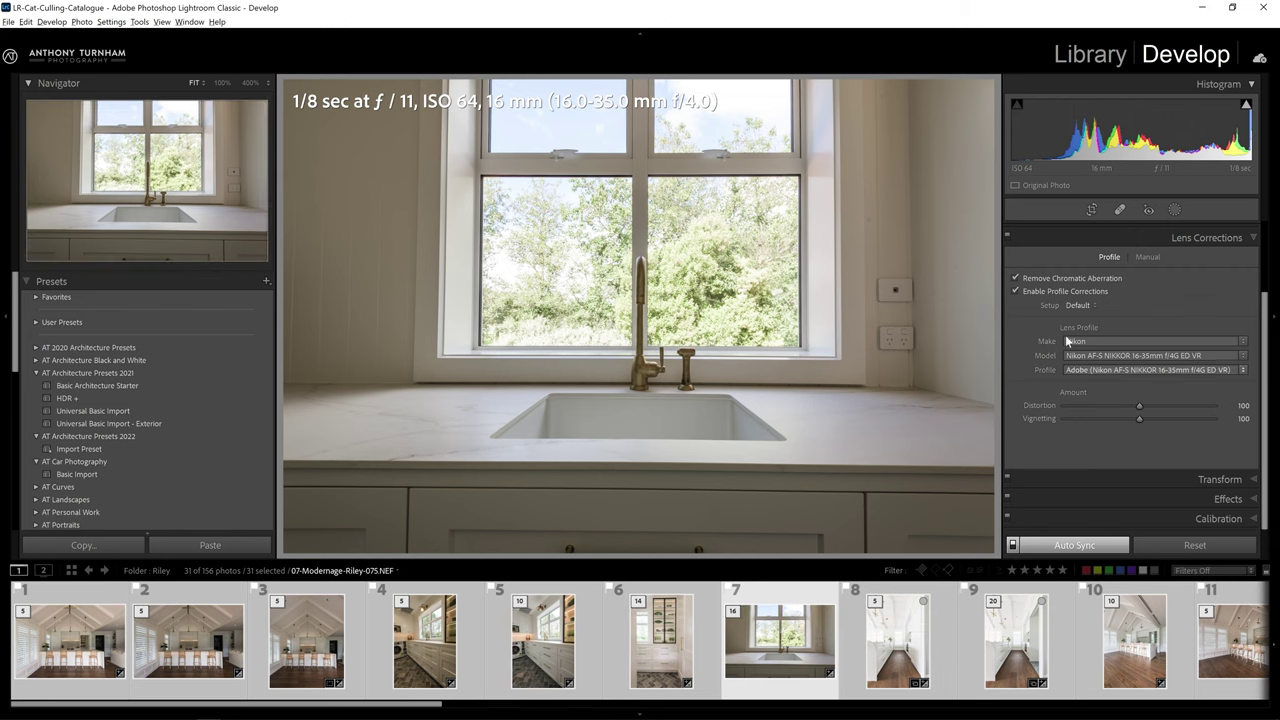
Re-enable profile corrections, then select only 01-Modernage-Riley-011.NEF with the Basic panel open.
{"action": "left_click", "coordinate": [1054, 288]}
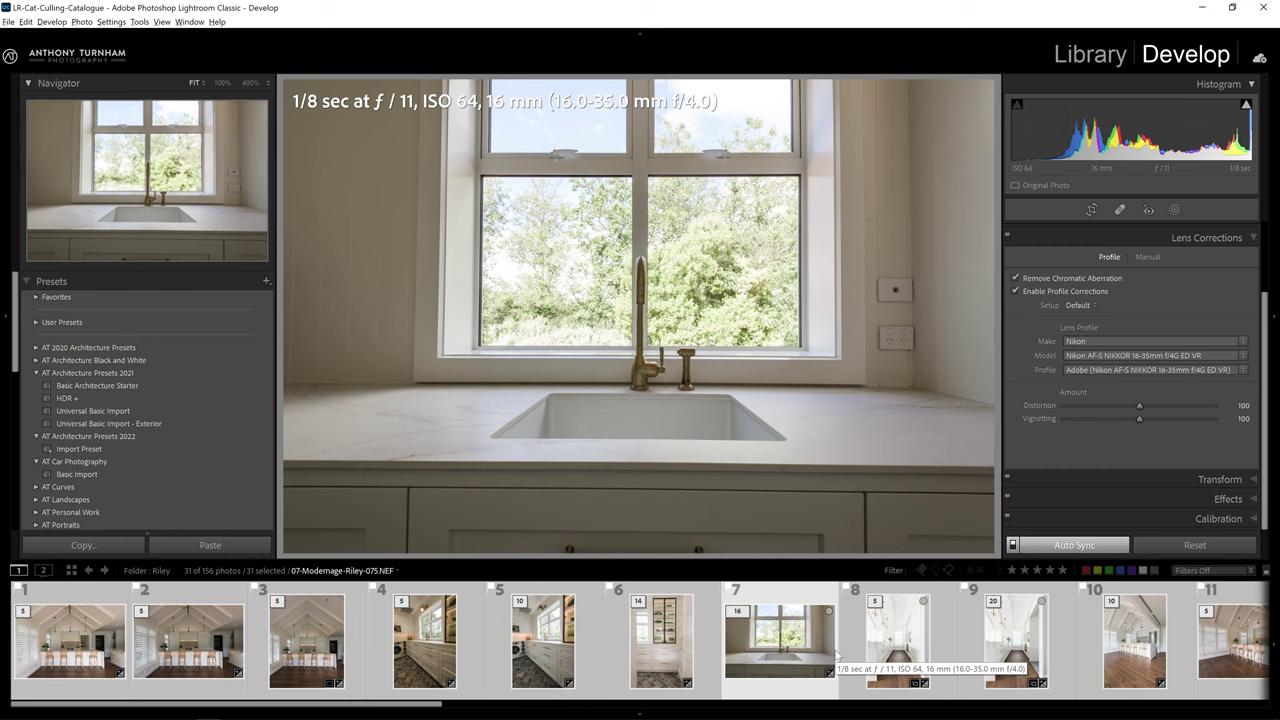
{"action": "left_click", "coordinate": [1207, 237]}
{"action": "left_click", "coordinate": [1190, 345]}
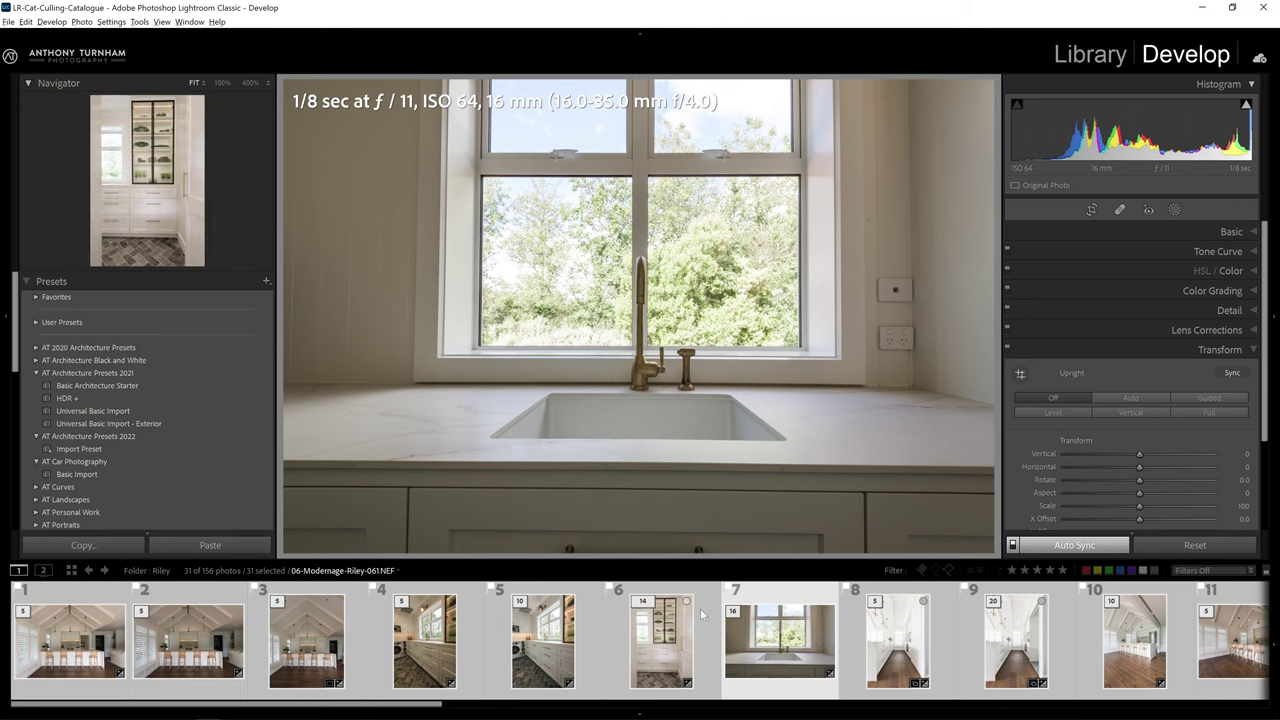
{"action": "left_click", "coordinate": [1240, 236]}
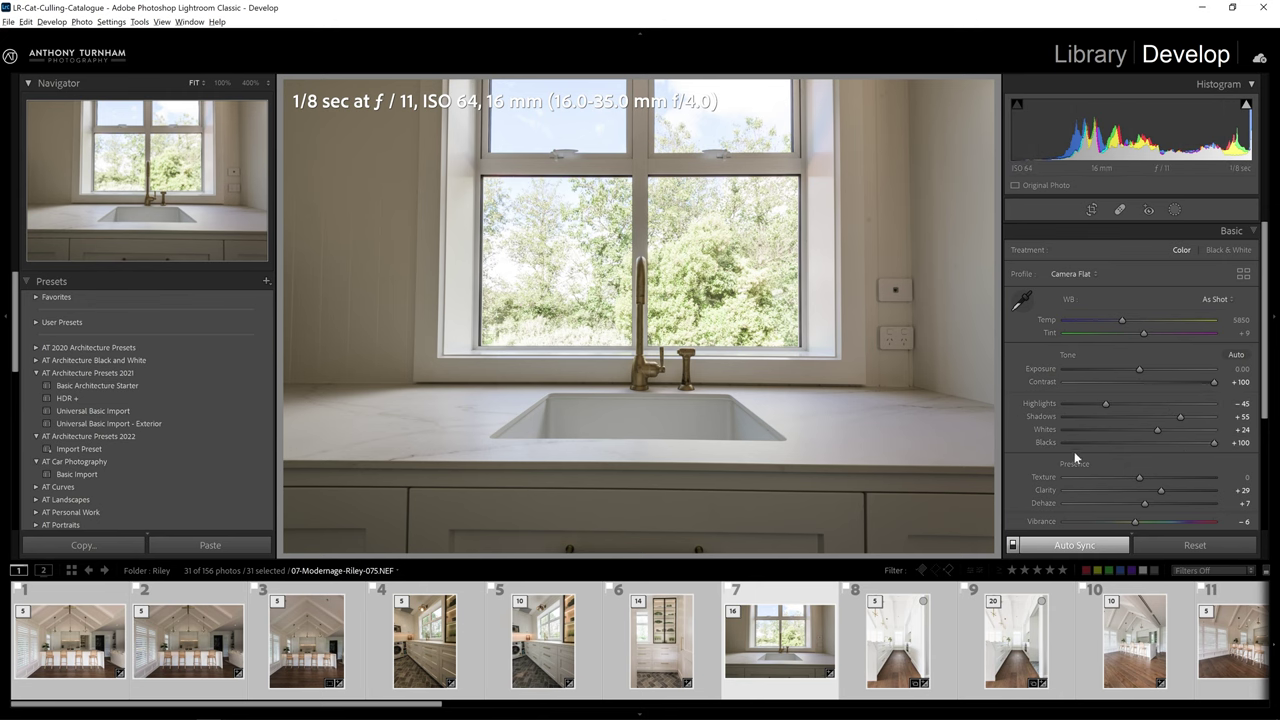
{"action": "left_click", "coordinate": [124, 665]}
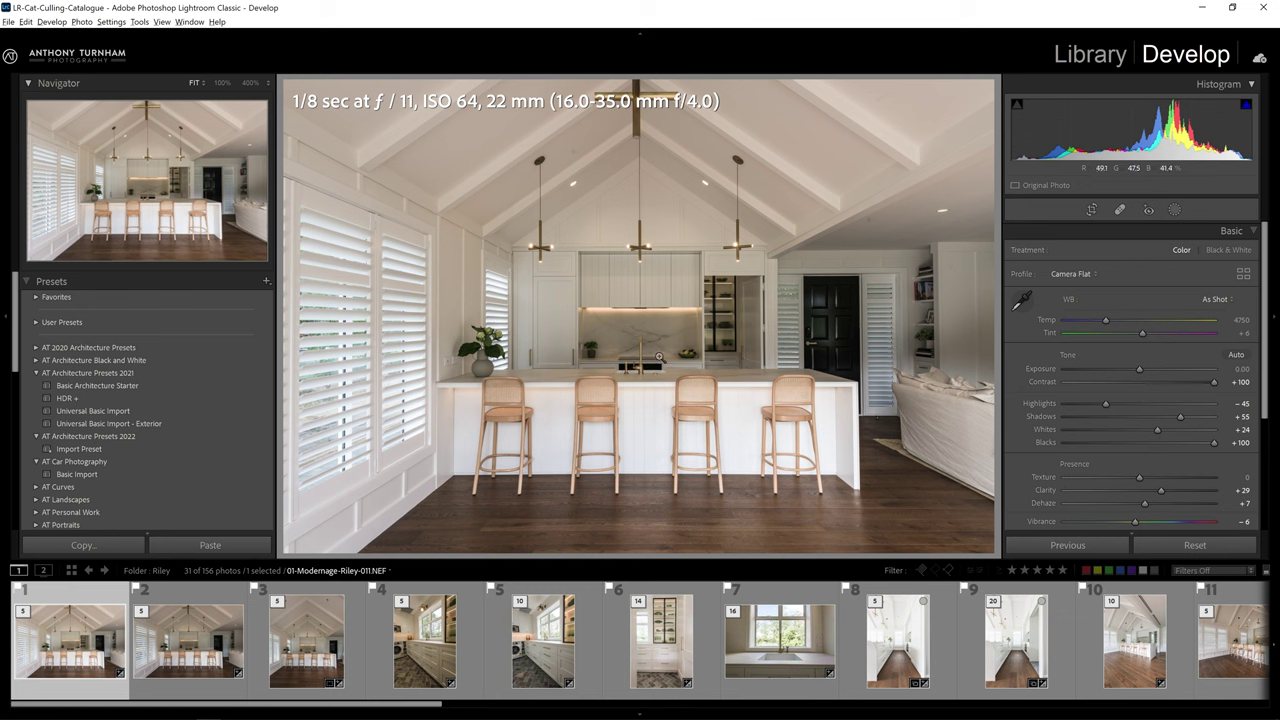
Sample a neutral white on the kitchen photo with the WB eyedropper, giving Temp 3900, Tint +2.
{"action": "left_click", "coordinate": [597, 143]}
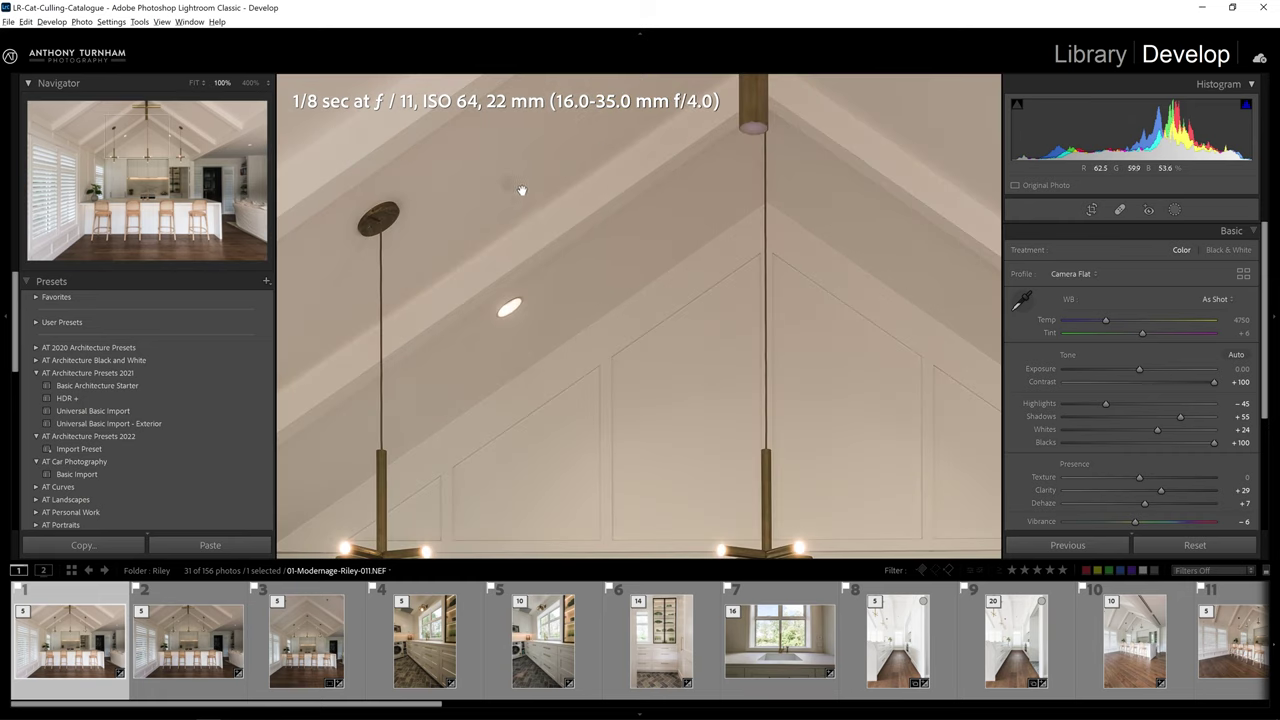
{"action": "left_click", "coordinate": [586, 182]}
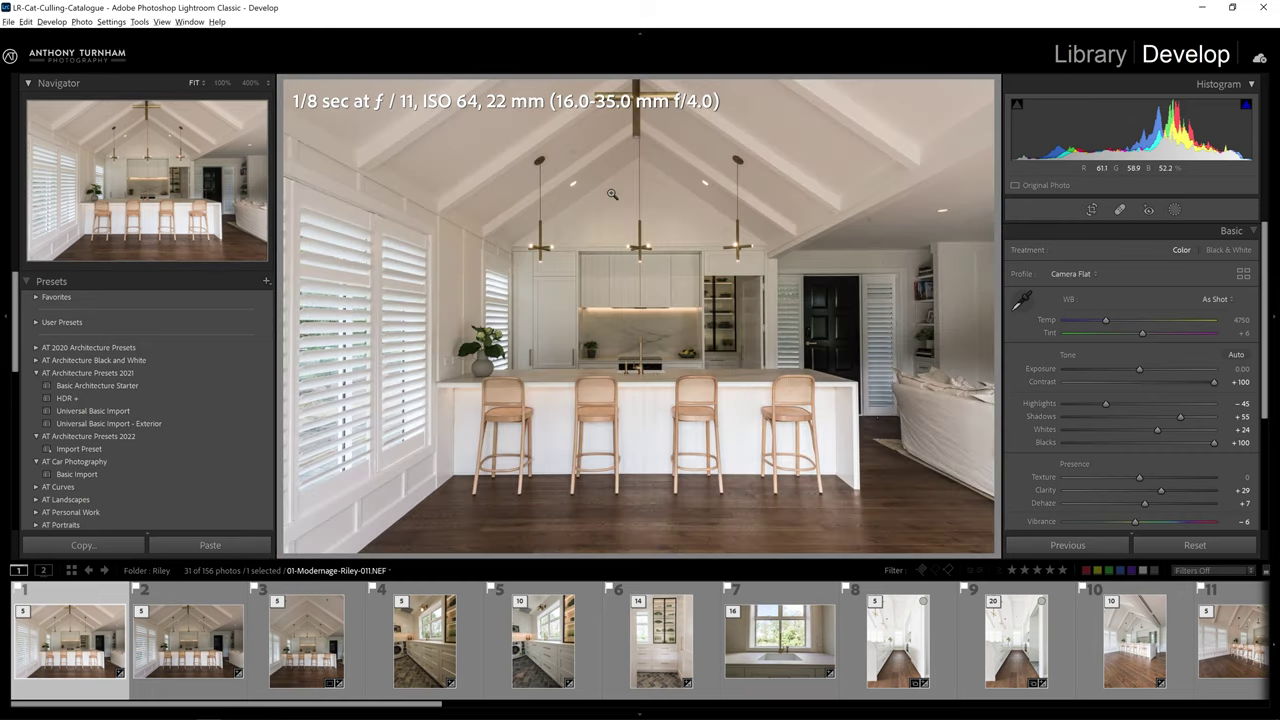
{"action": "left_click", "coordinate": [1021, 300]}
{"action": "left_click", "coordinate": [681, 190]}
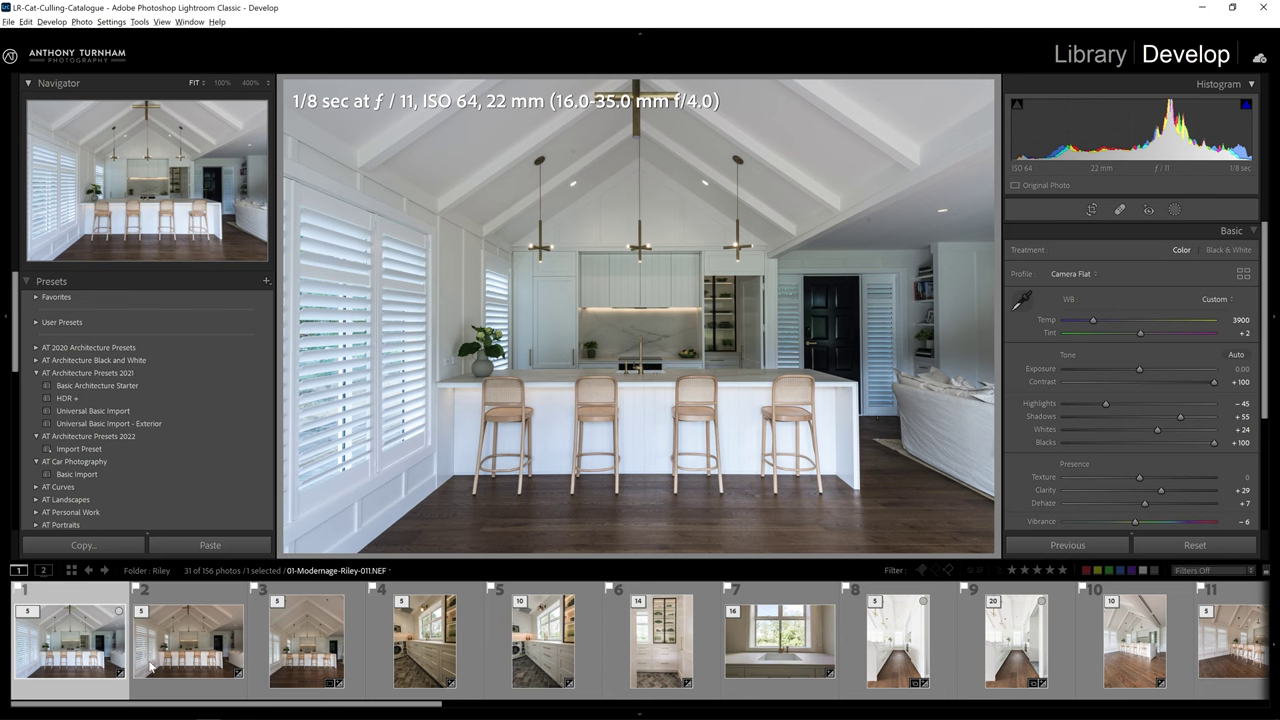
Select kitchen photos 1–3, turn off Auto Sync and start a manual White Balance sync.
{"action": "left_click", "coordinate": [320, 660], "text": "shift"}
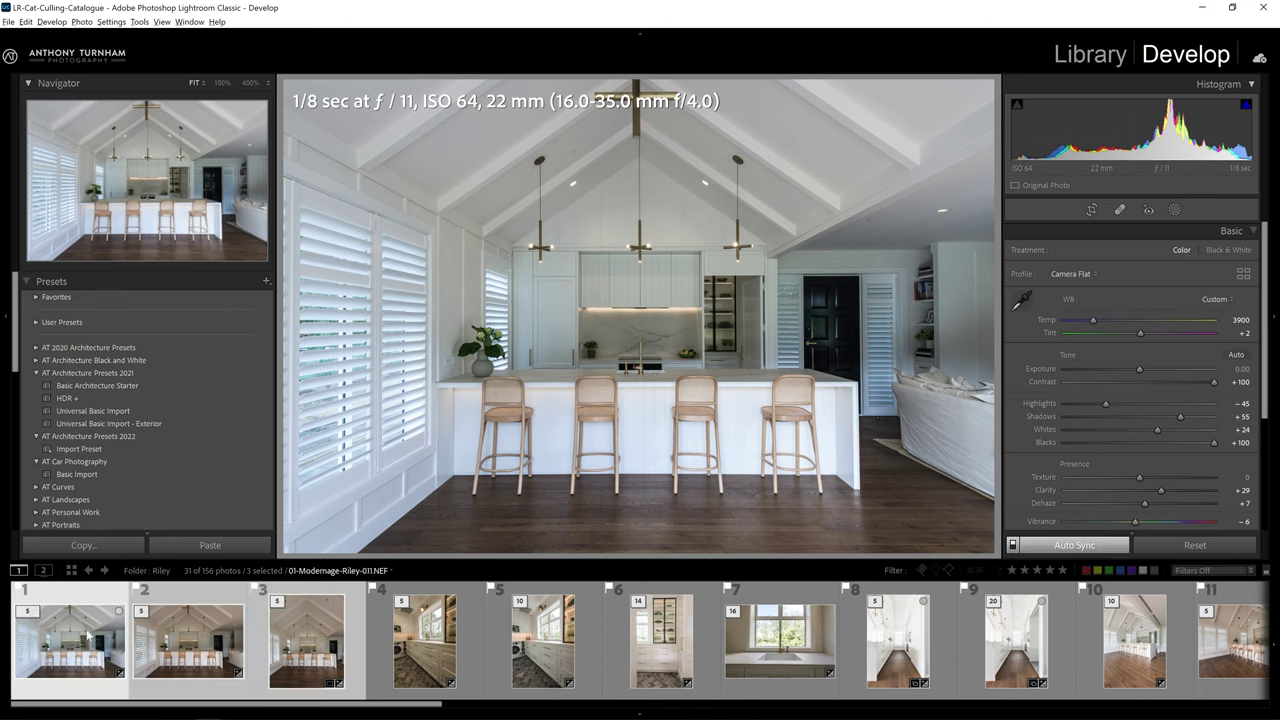
{"action": "left_click", "coordinate": [1012, 545]}
{"action": "left_click", "coordinate": [1063, 548]}
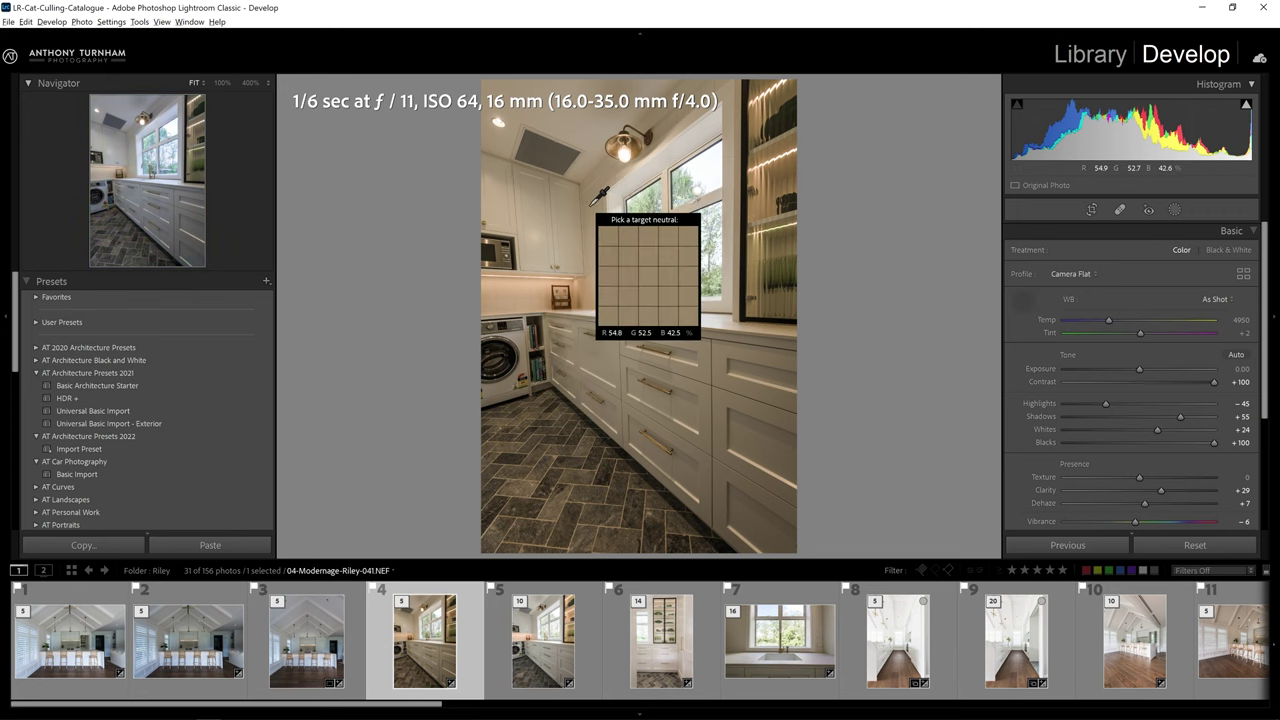
Set the laundry photo's white balance to 3600 from a neutral spot and straighten the cabinet verticals with two Guided Upright guides.
{"action": "left_click", "coordinate": [593, 211]}
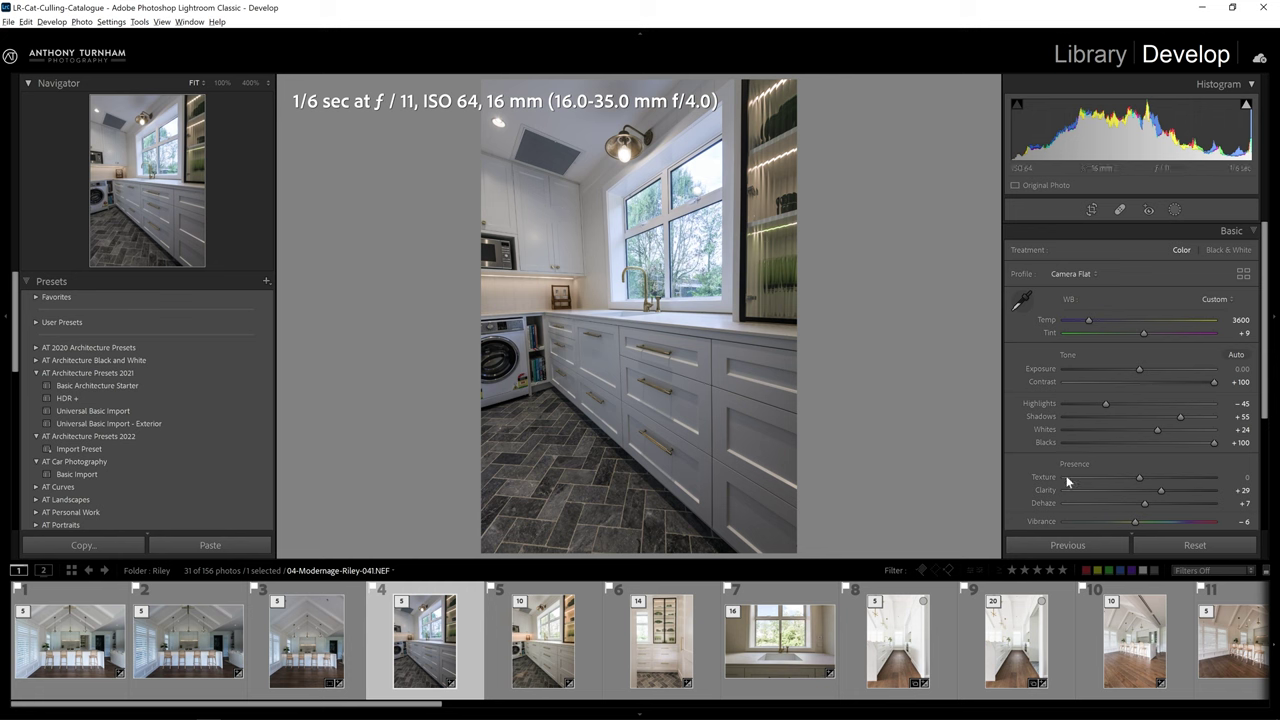
{"action": "scroll", "coordinate": [1130, 420], "scroll_direction": "down", "scroll_amount": 3}
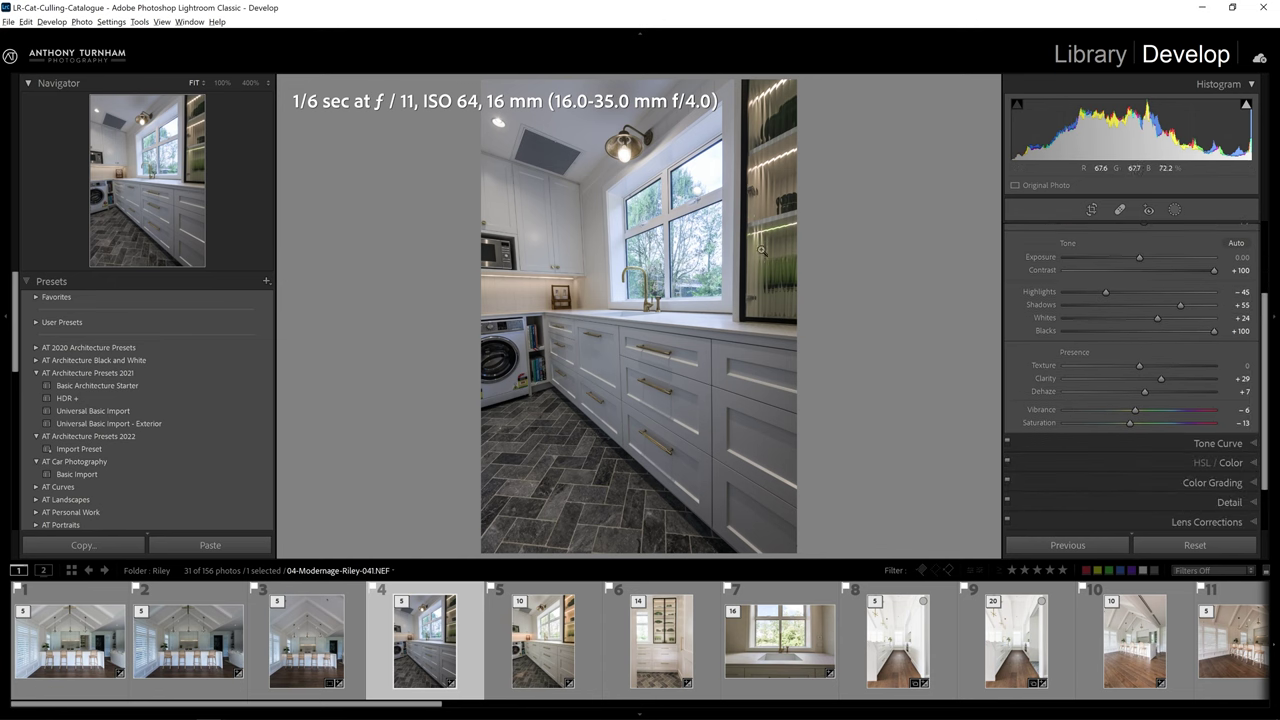
{"action": "scroll", "coordinate": [1154, 457], "scroll_direction": "down", "scroll_amount": 1}
{"action": "left_click", "coordinate": [1243, 504]}
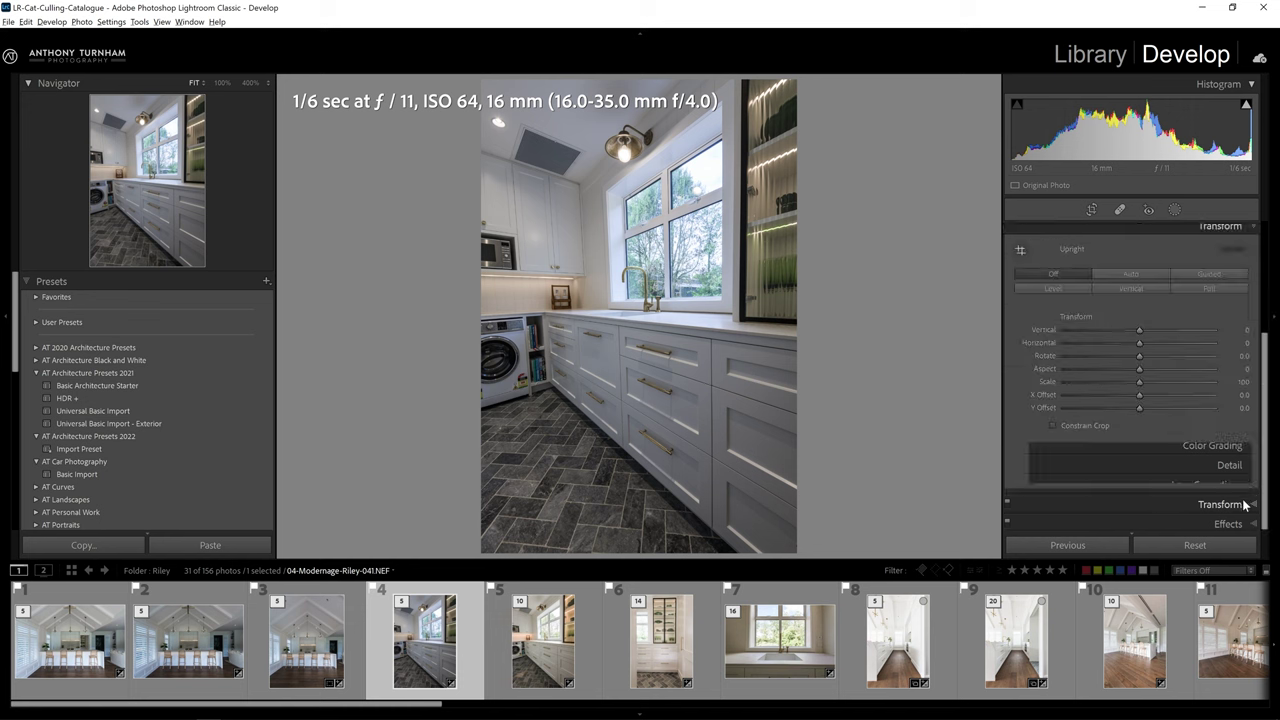
{"action": "left_click", "coordinate": [1207, 275]}
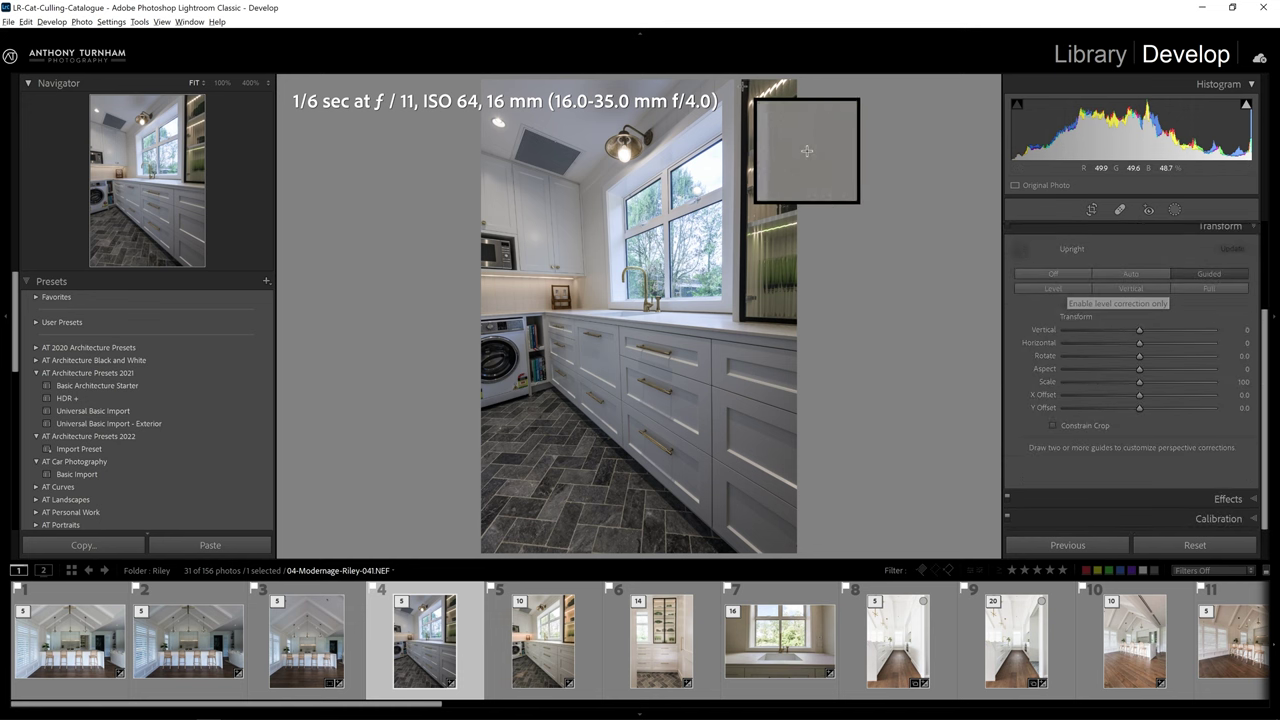
{"action": "left_click_drag", "start_coordinate": [738, 81], "coordinate": [733, 442]}
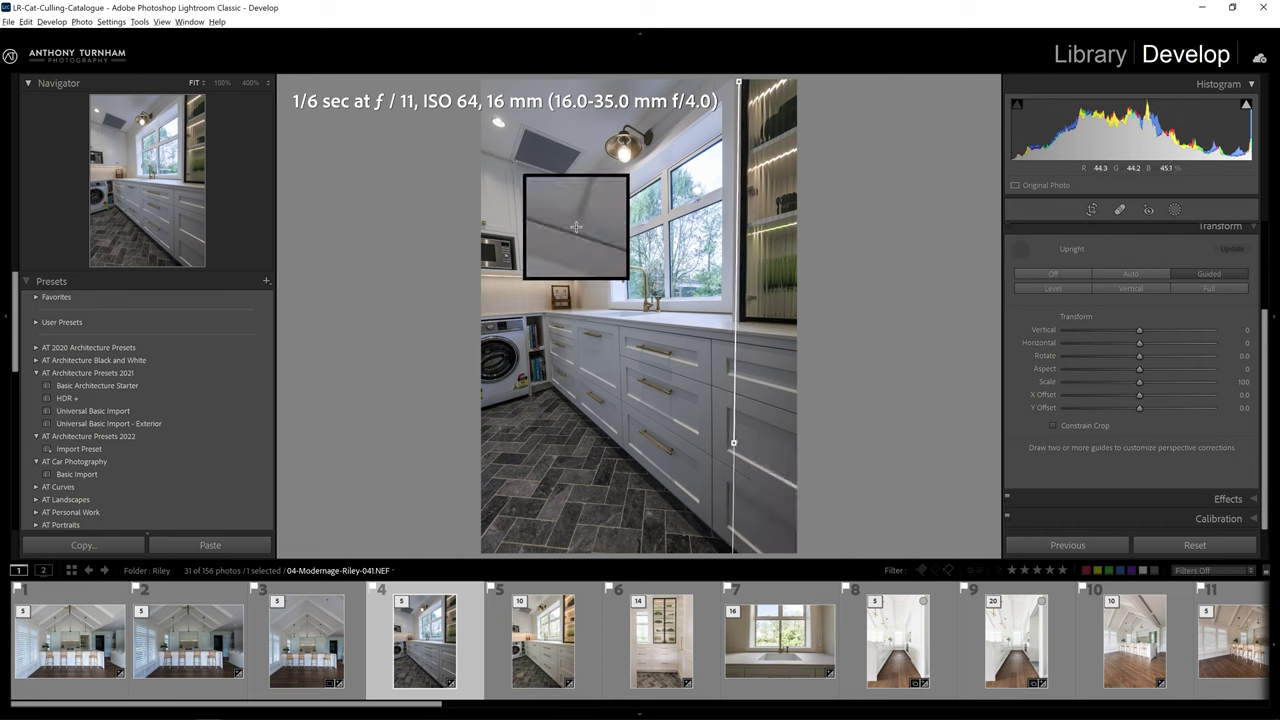
{"action": "left_click_drag", "start_coordinate": [509, 160], "coordinate": [523, 315]}
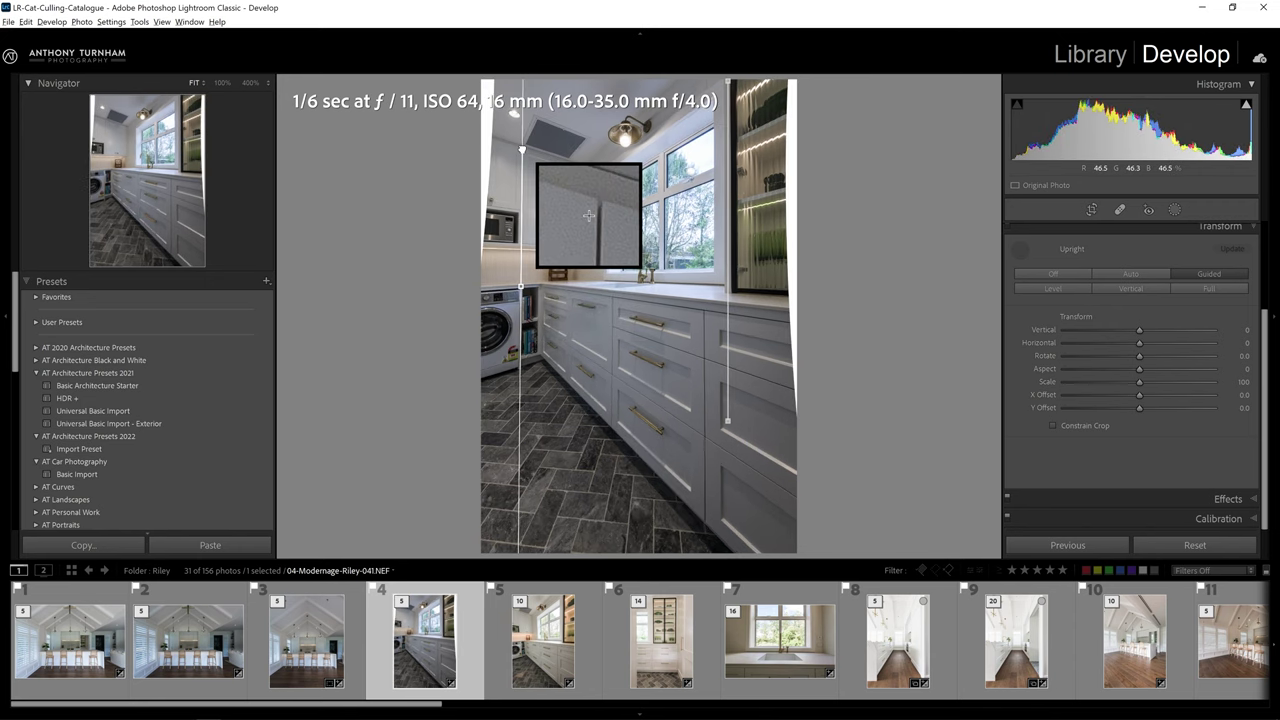
Crop the laundry photo to 4 x 5, shifting the image down within the frame.
{"action": "left_click", "coordinate": [1084, 427]}
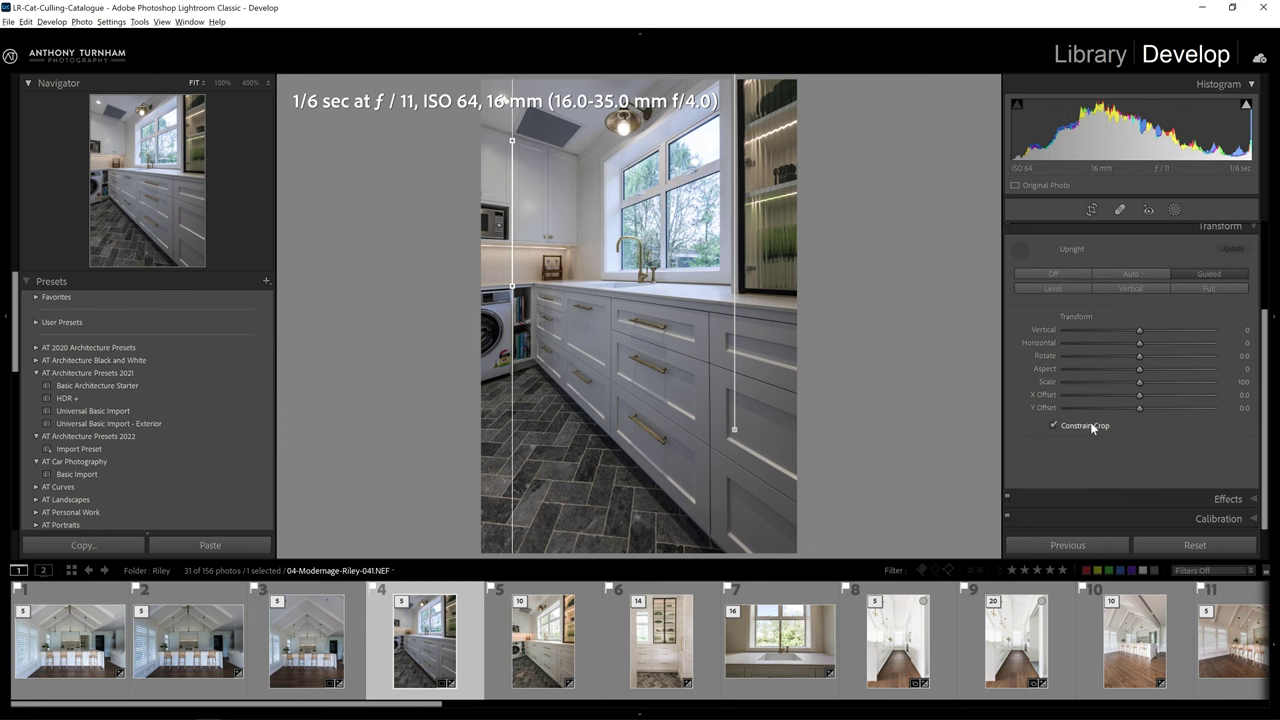
{"action": "key", "text": "r"}
{"action": "left_click", "coordinate": [1224, 254]}
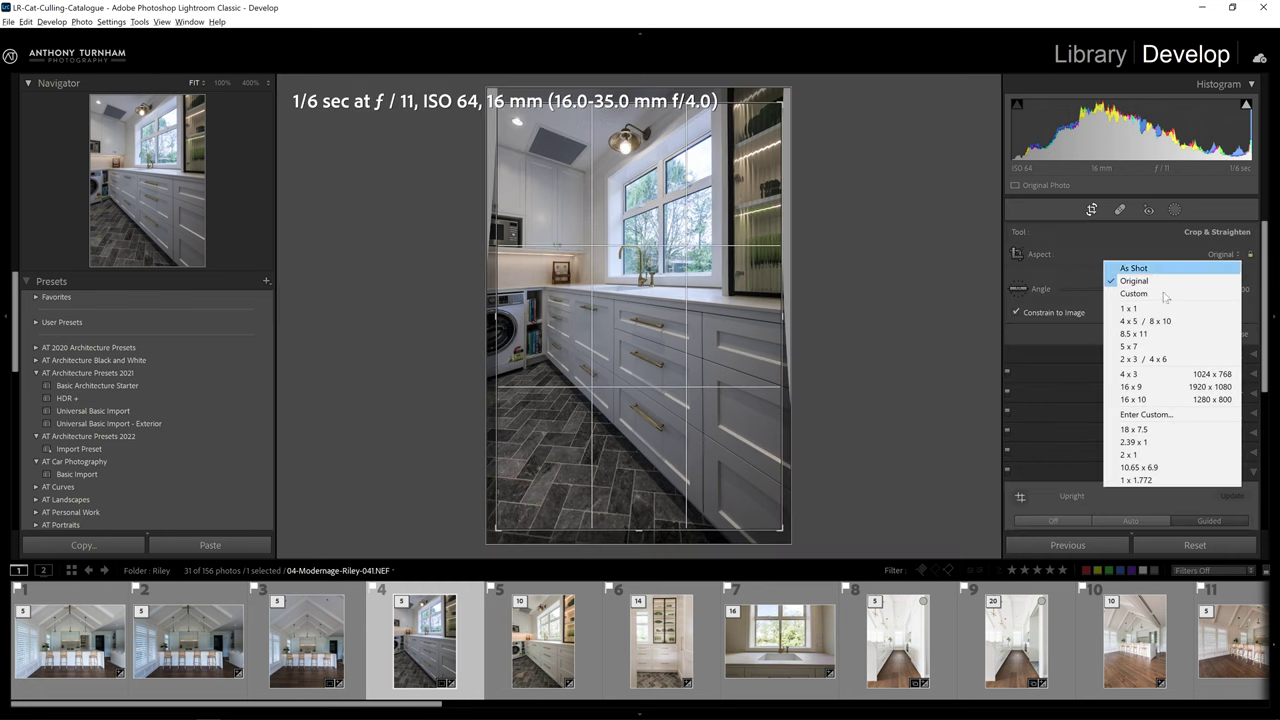
{"action": "left_click", "coordinate": [1187, 321]}
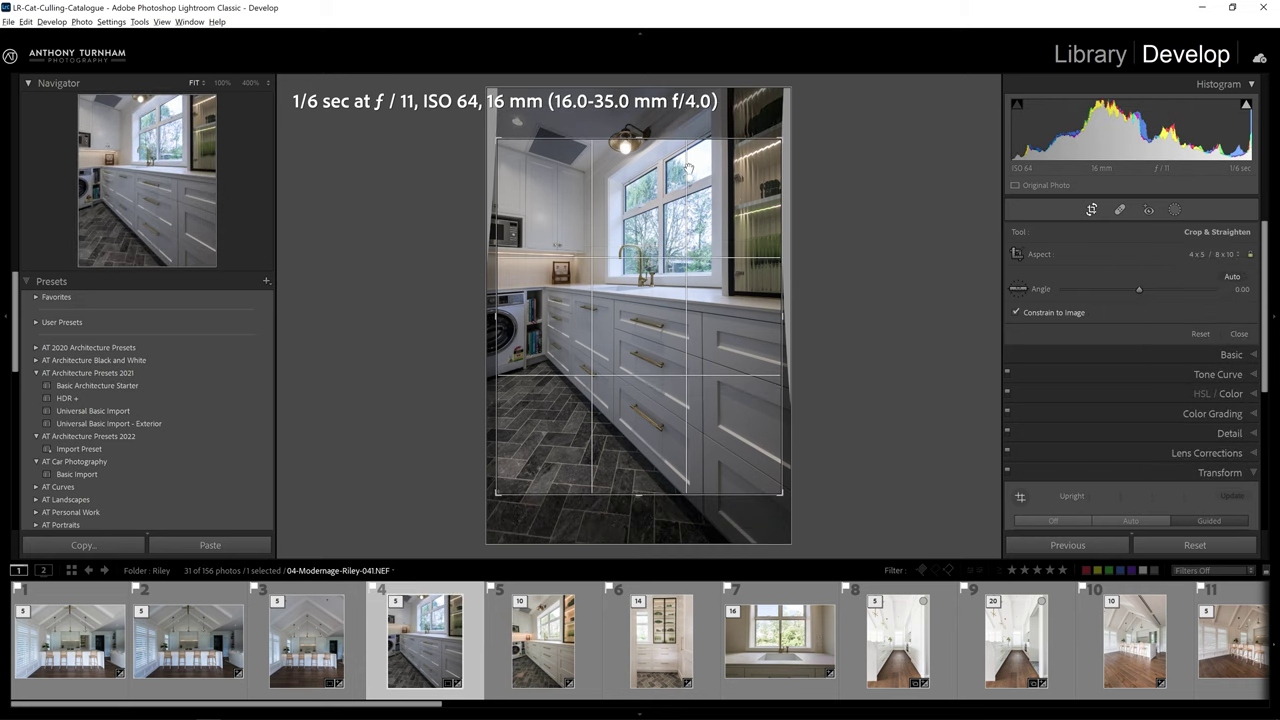
{"action": "left_click_drag", "start_coordinate": [703, 208], "coordinate": [703, 238]}
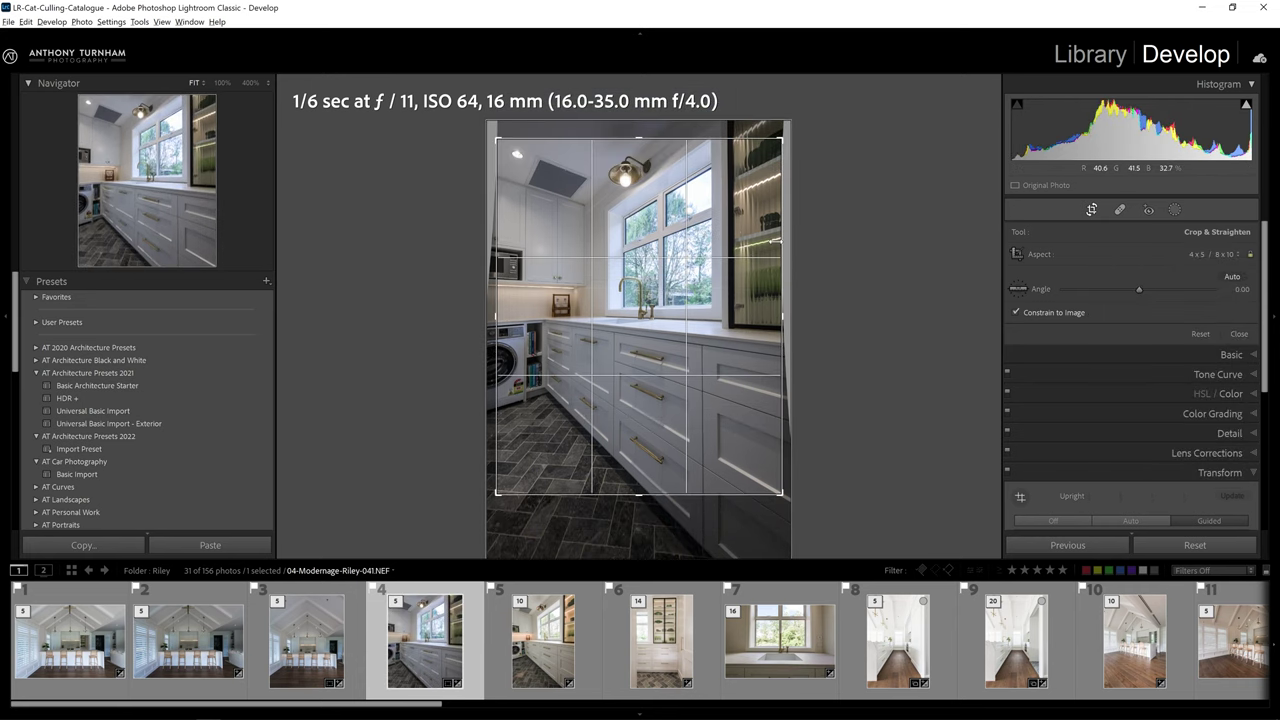
{"action": "key", "text": "Return"}
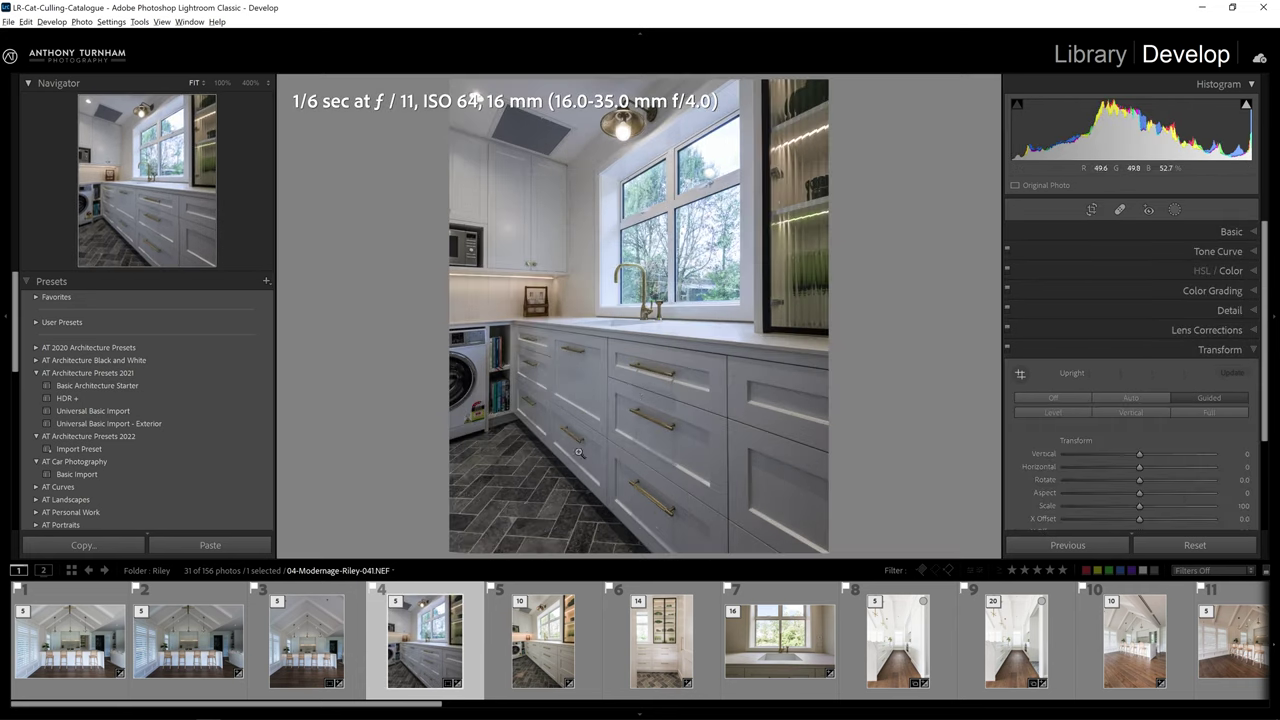
Sync the edited laundry photo's white balance and Guided Upright onto the next laundry shot, then go to photo 5.
{"action": "left_click", "coordinate": [537, 654], "text": "ctrl"}
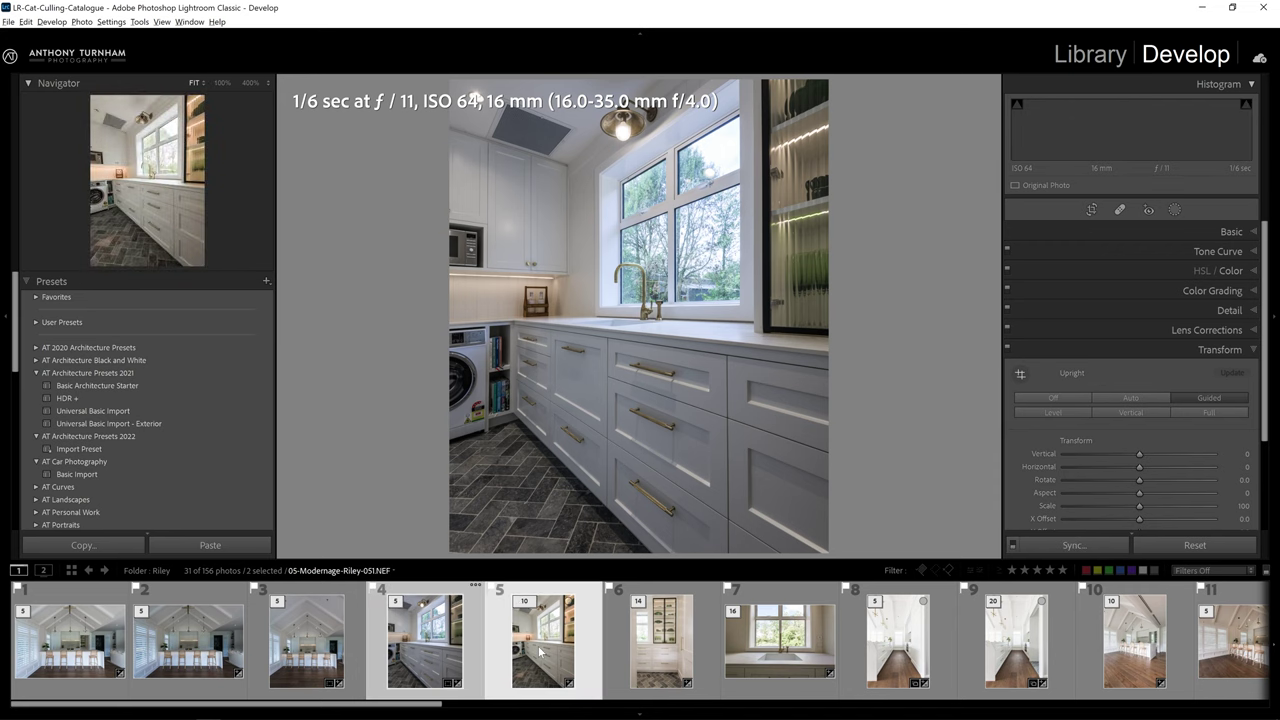
{"action": "left_click", "coordinate": [452, 652]}
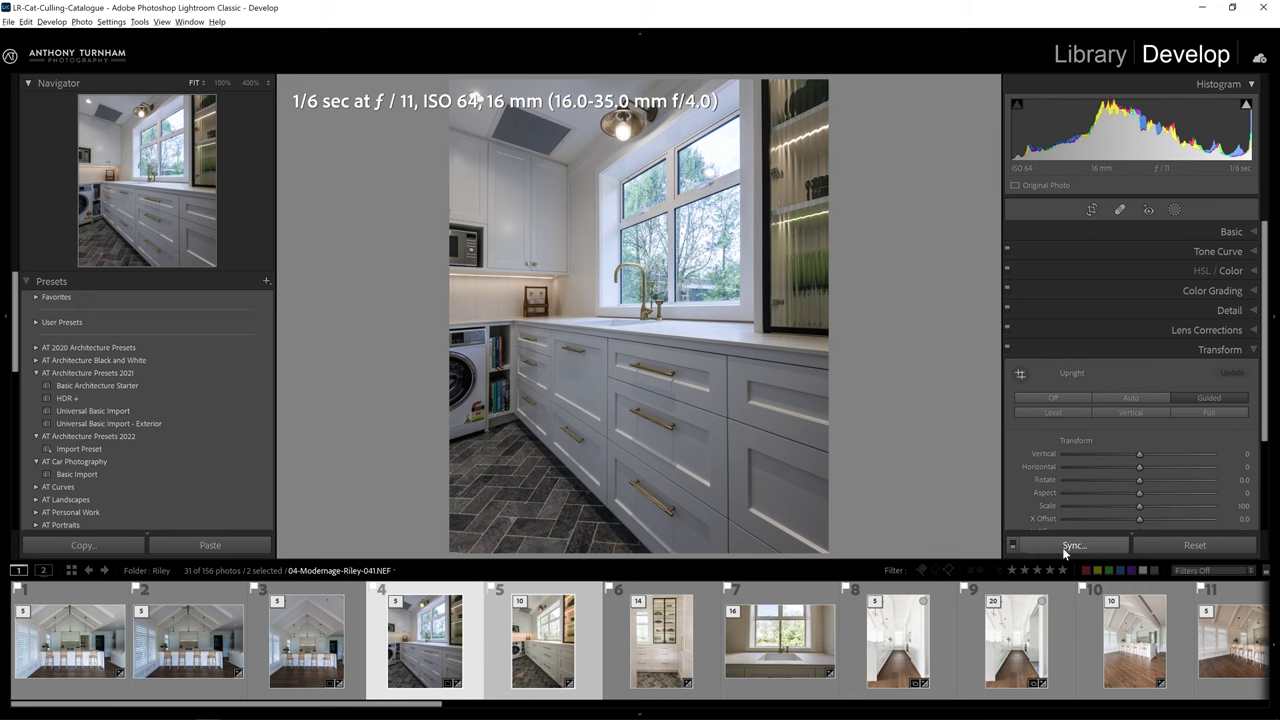
{"action": "left_click", "coordinate": [1070, 545]}
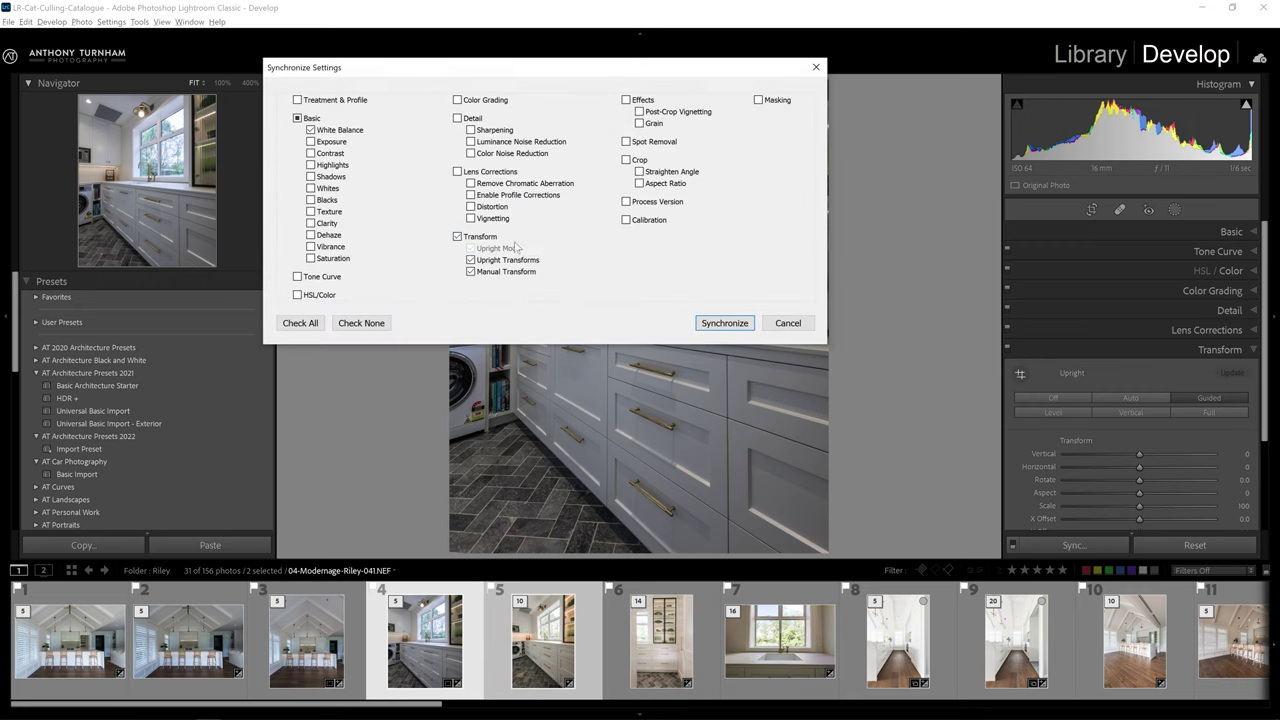
{"action": "left_click", "coordinate": [726, 323]}
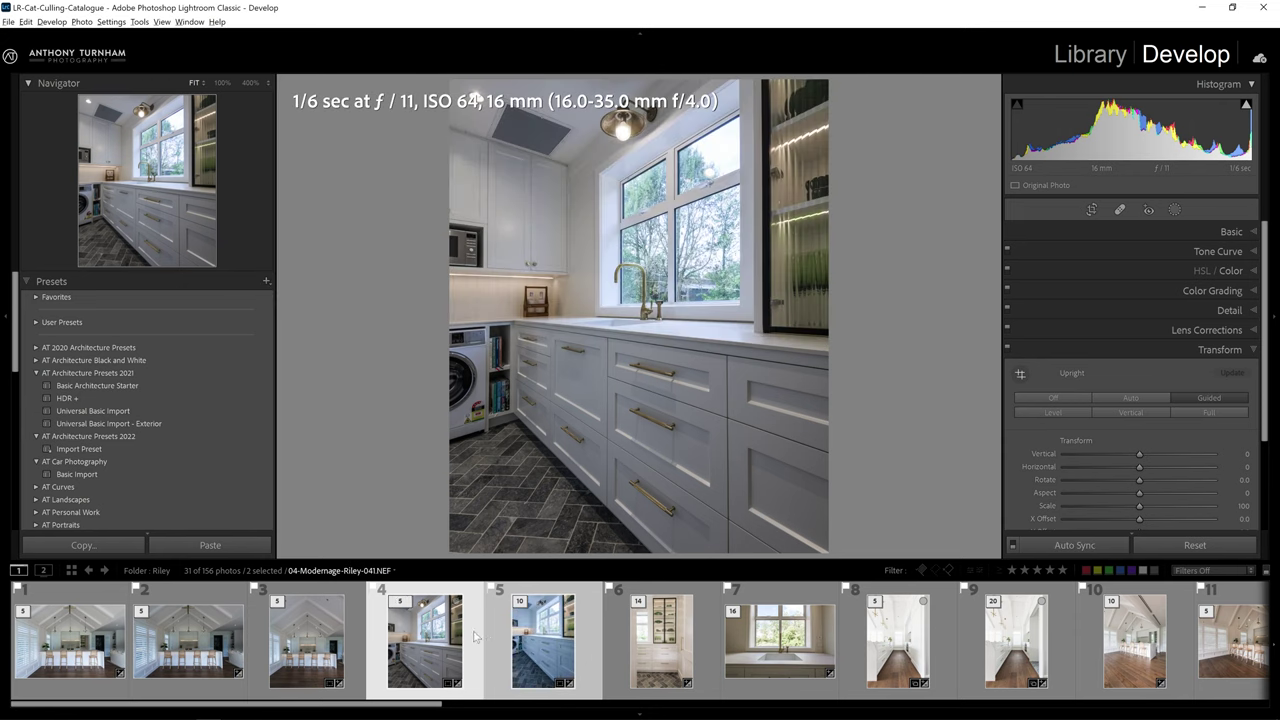
{"action": "key", "text": "Right"}
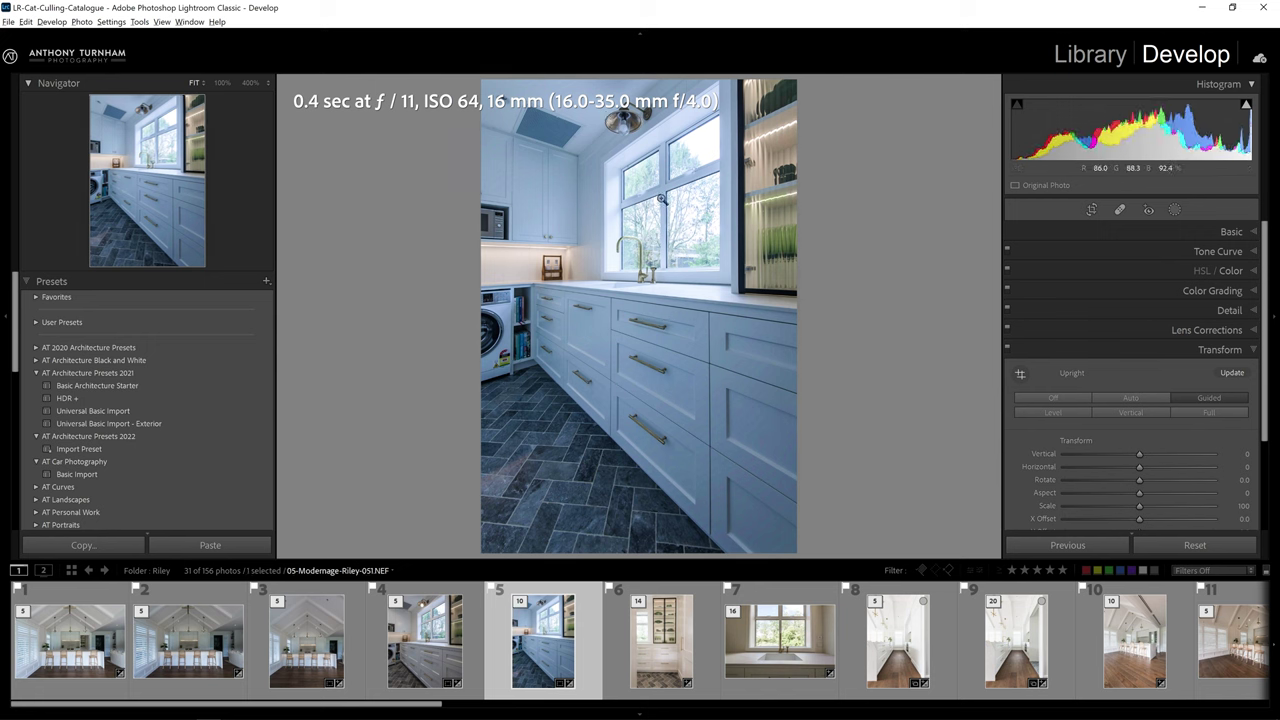
Neutralise photo 5's white balance by sampling the cabinet.
{"action": "left_click", "coordinate": [1238, 232]}
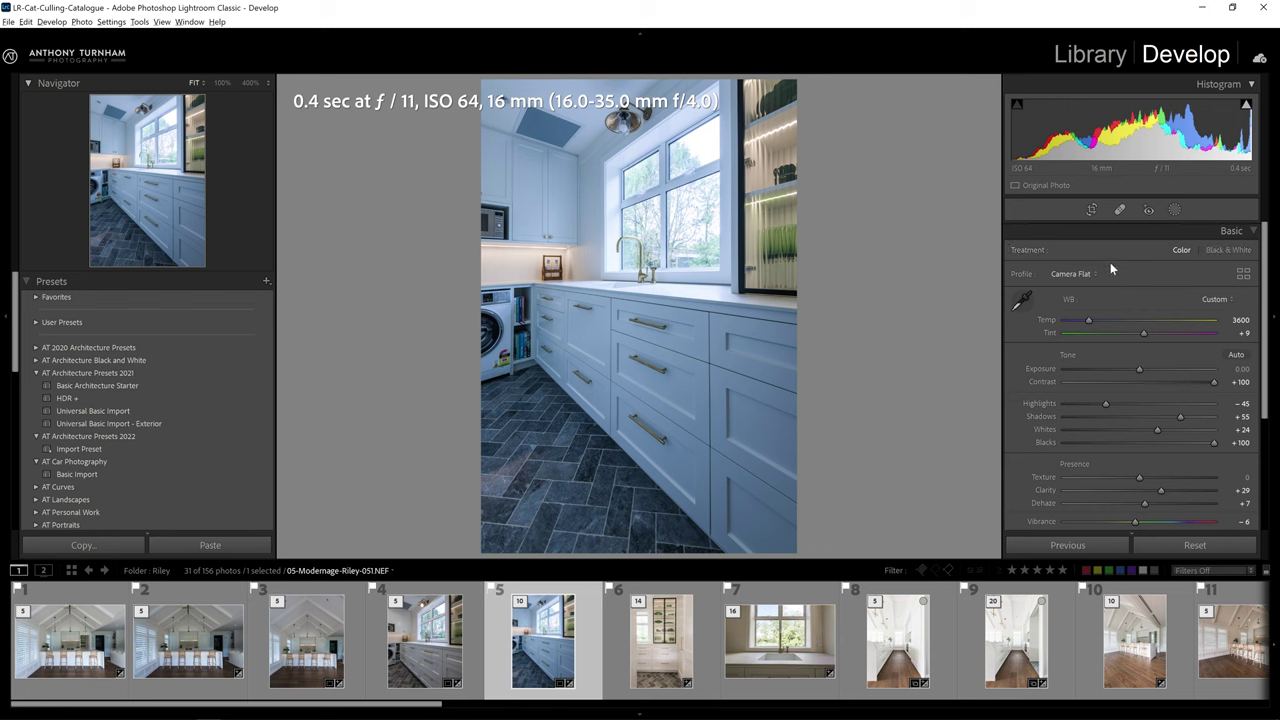
{"action": "left_click", "coordinate": [1021, 302]}
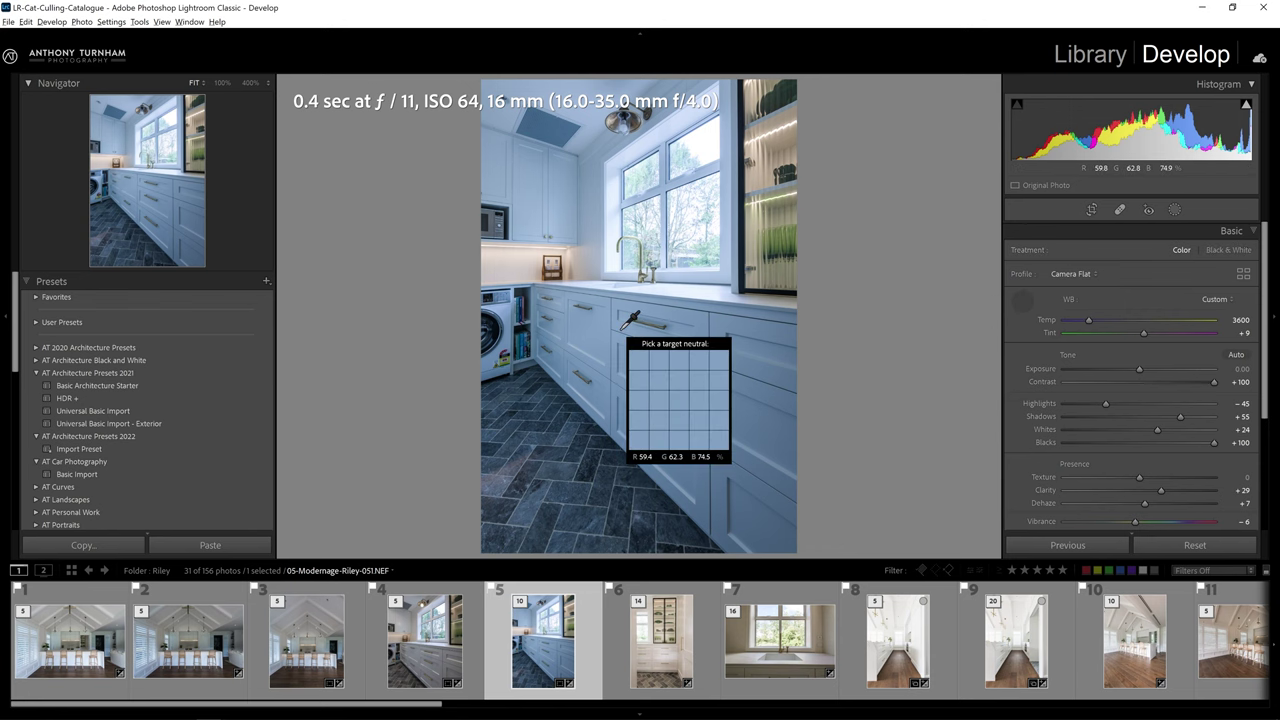
{"action": "left_click", "coordinate": [618, 323]}
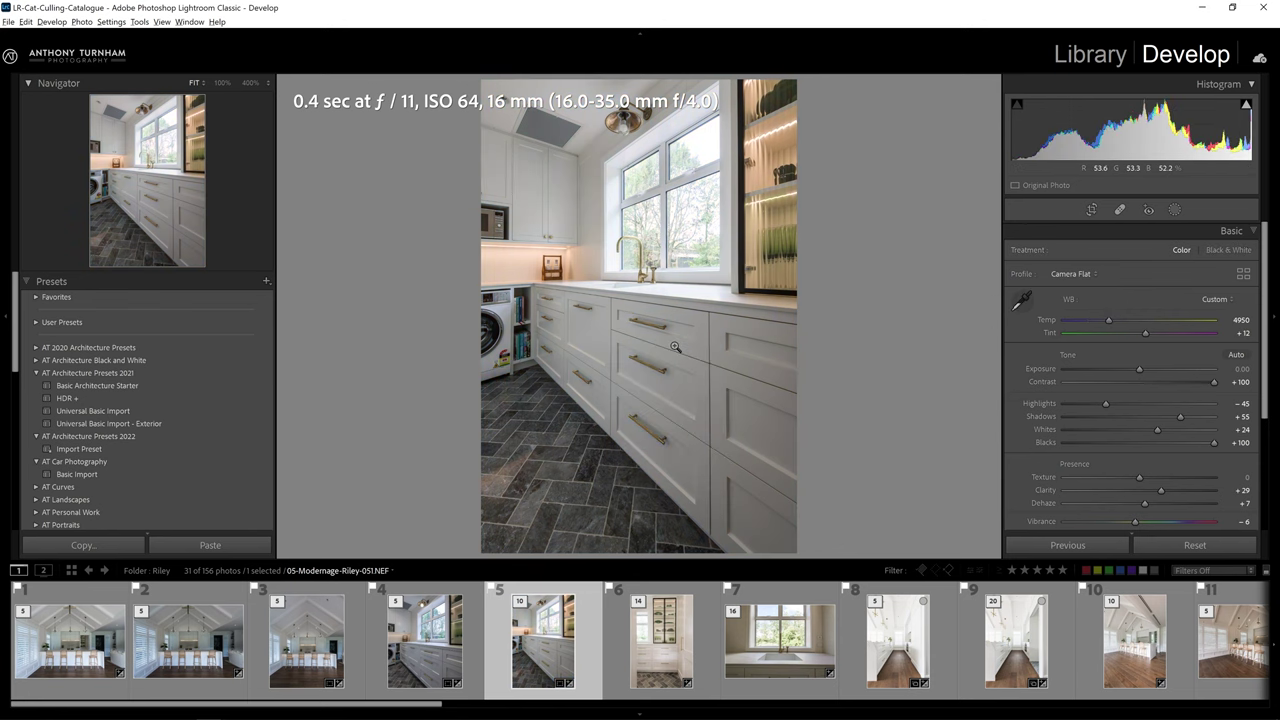
On glass-cabinet photo 6, set white balance from the wall and apply Auto Upright.
{"action": "key", "text": "Right"}
{"action": "key", "text": "w"}
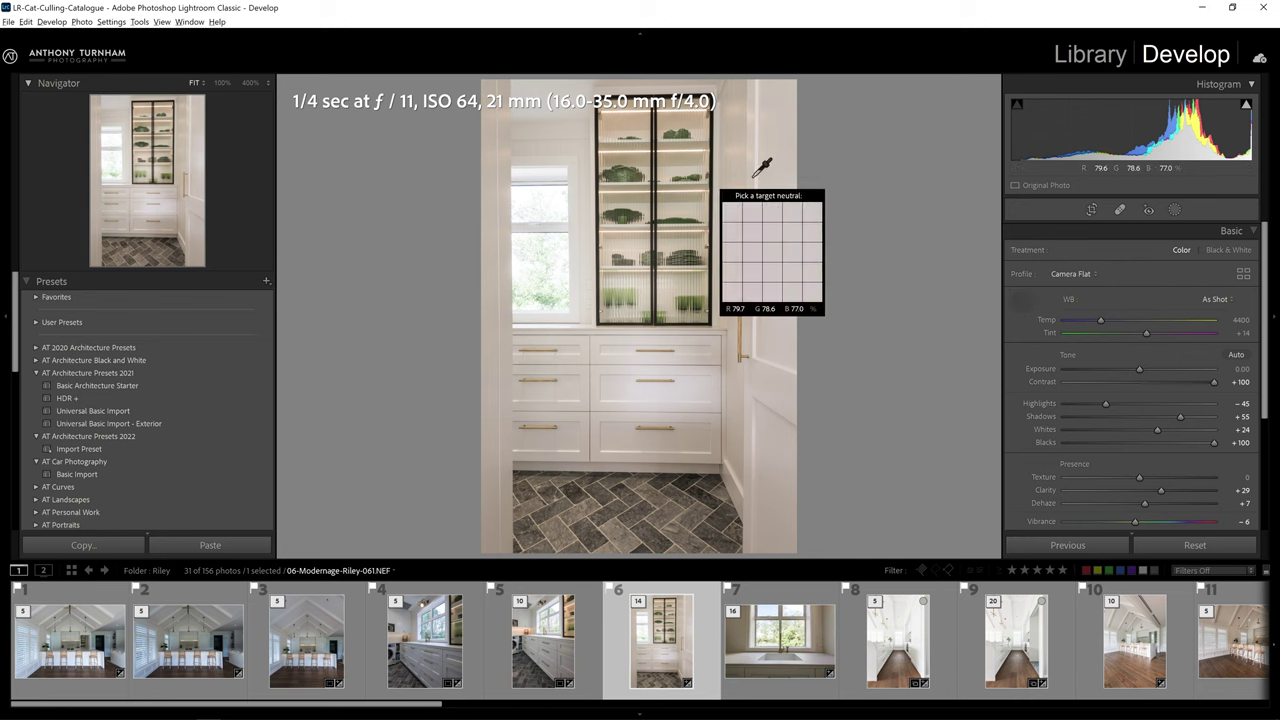
{"action": "left_click", "coordinate": [749, 166]}
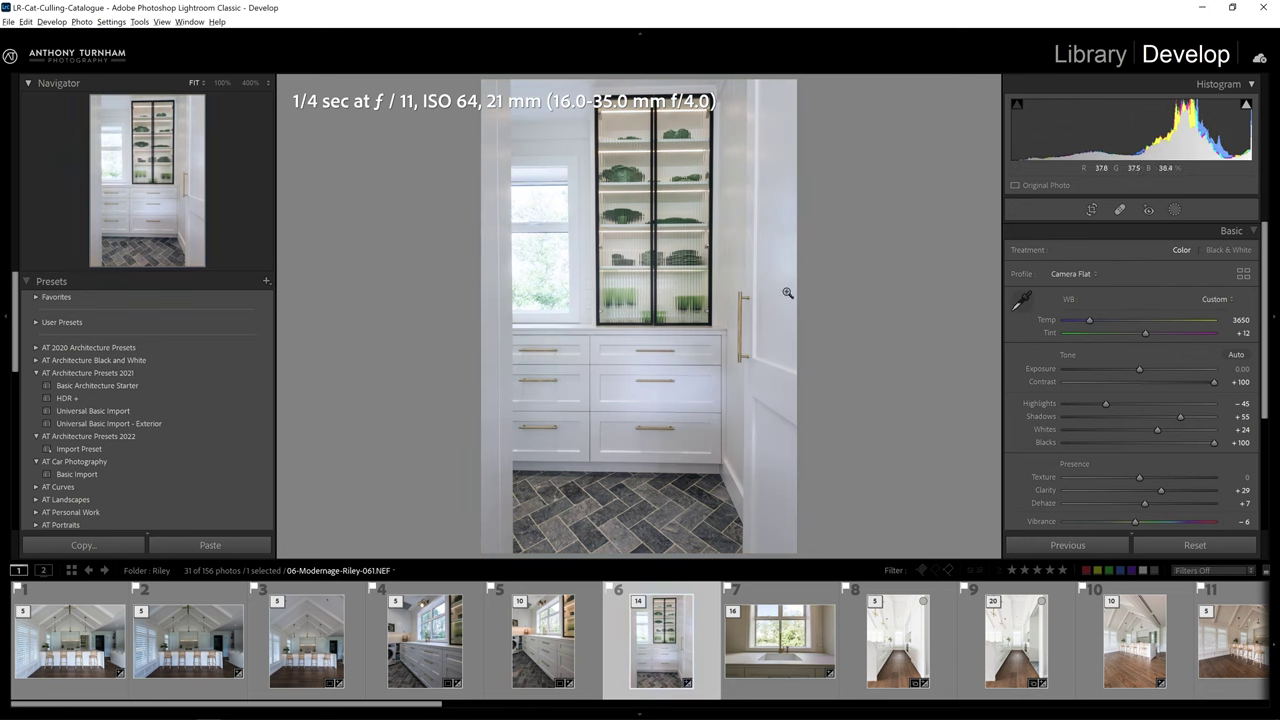
{"action": "scroll", "coordinate": [1140, 465], "scroll_direction": "down", "scroll_amount": 5}
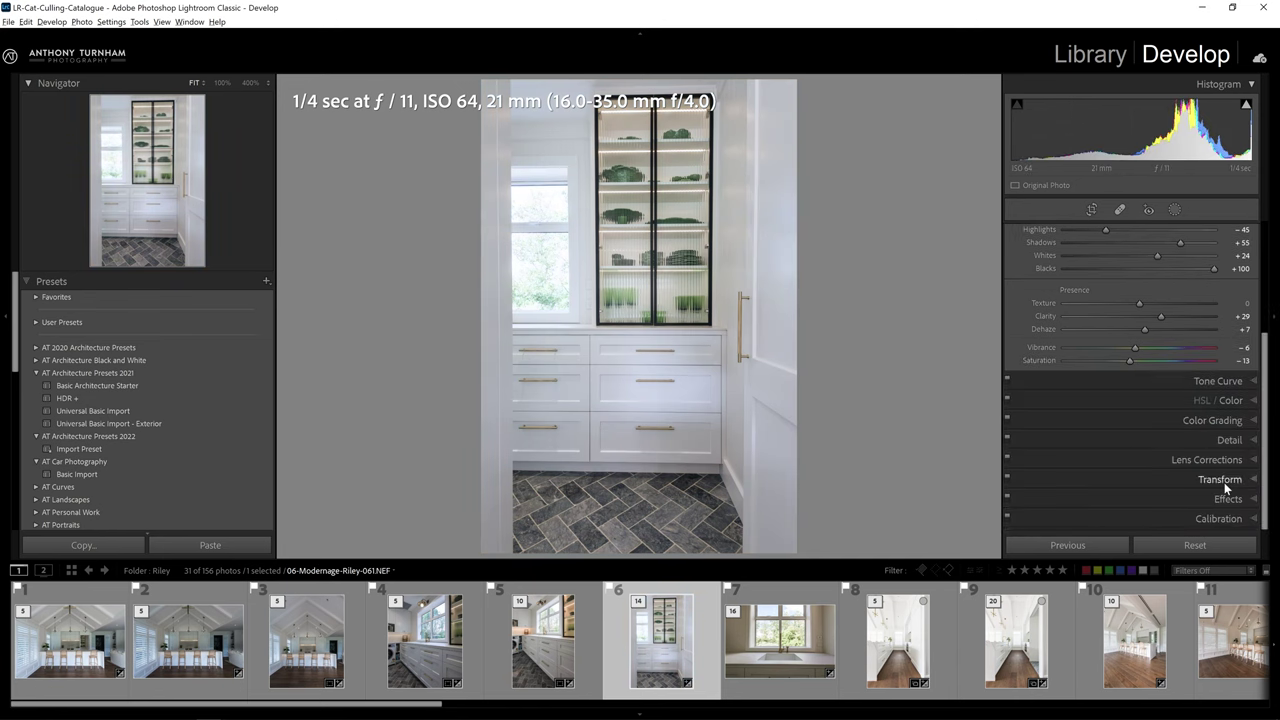
{"action": "left_click", "coordinate": [1222, 480]}
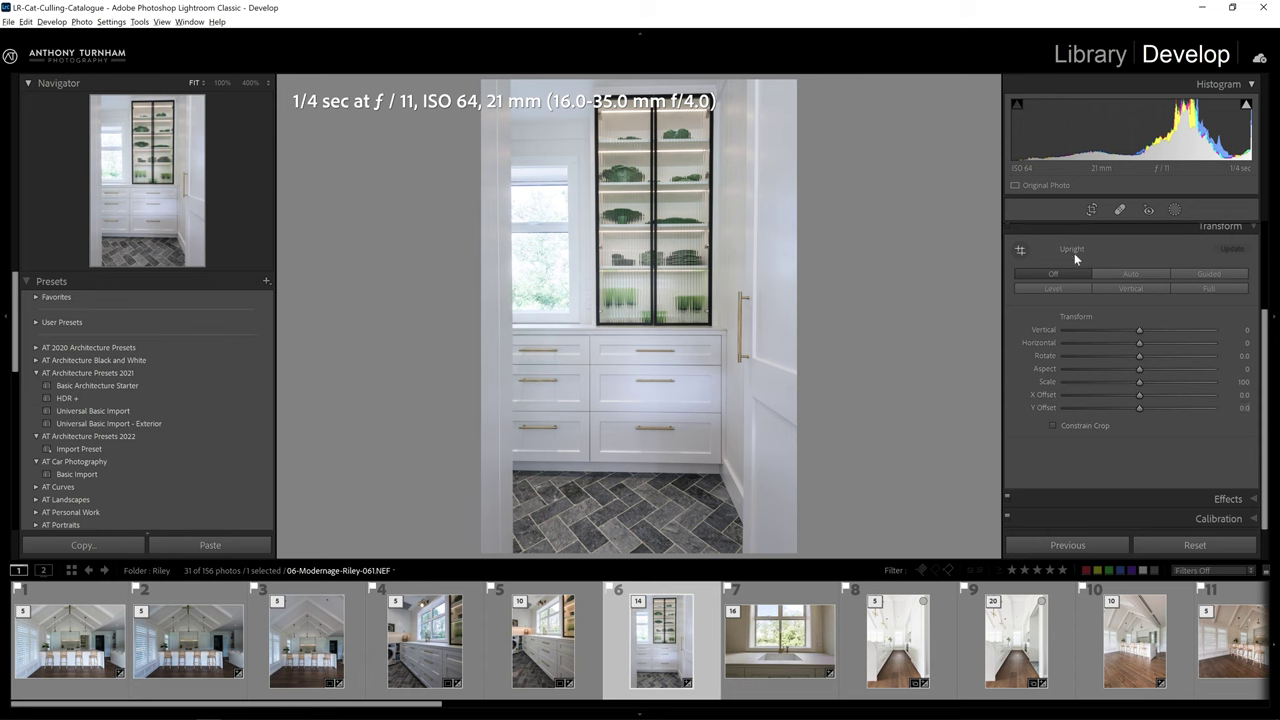
{"action": "left_click", "coordinate": [1122, 272]}
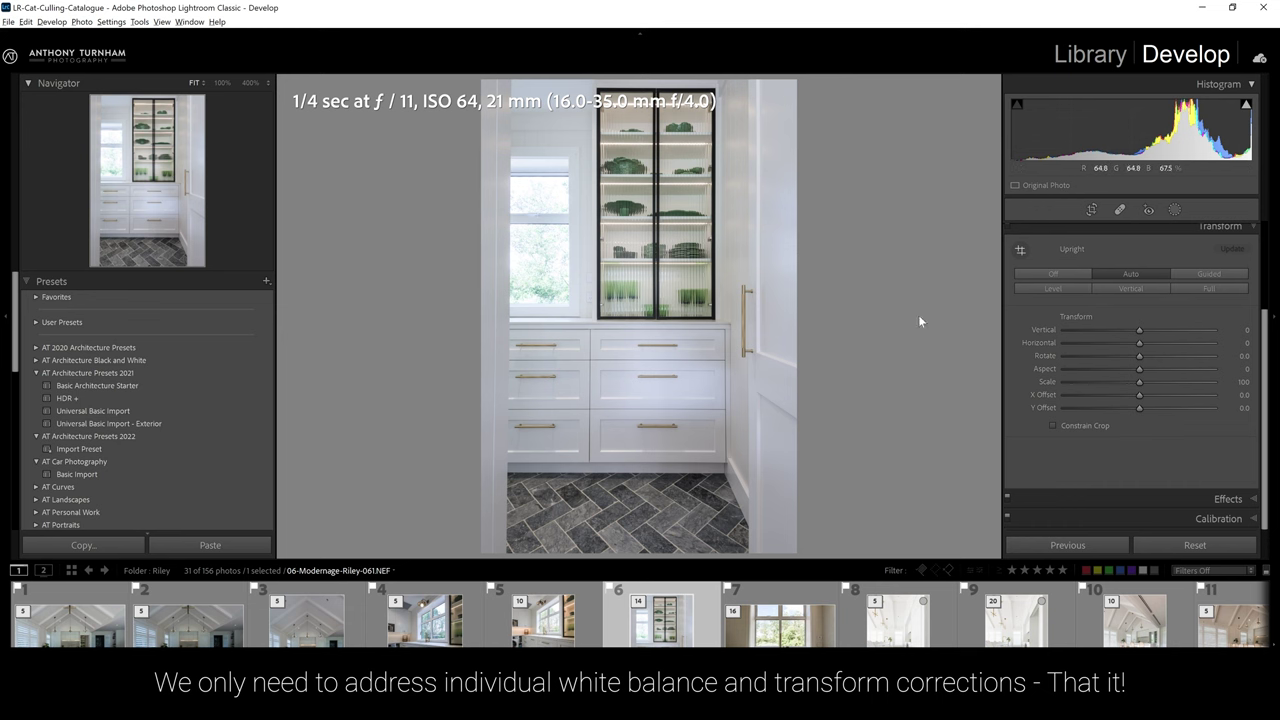
Apply Auto Upright to sink photo 7 and set its white balance from the wall by the window.
{"action": "left_click", "coordinate": [780, 622]}
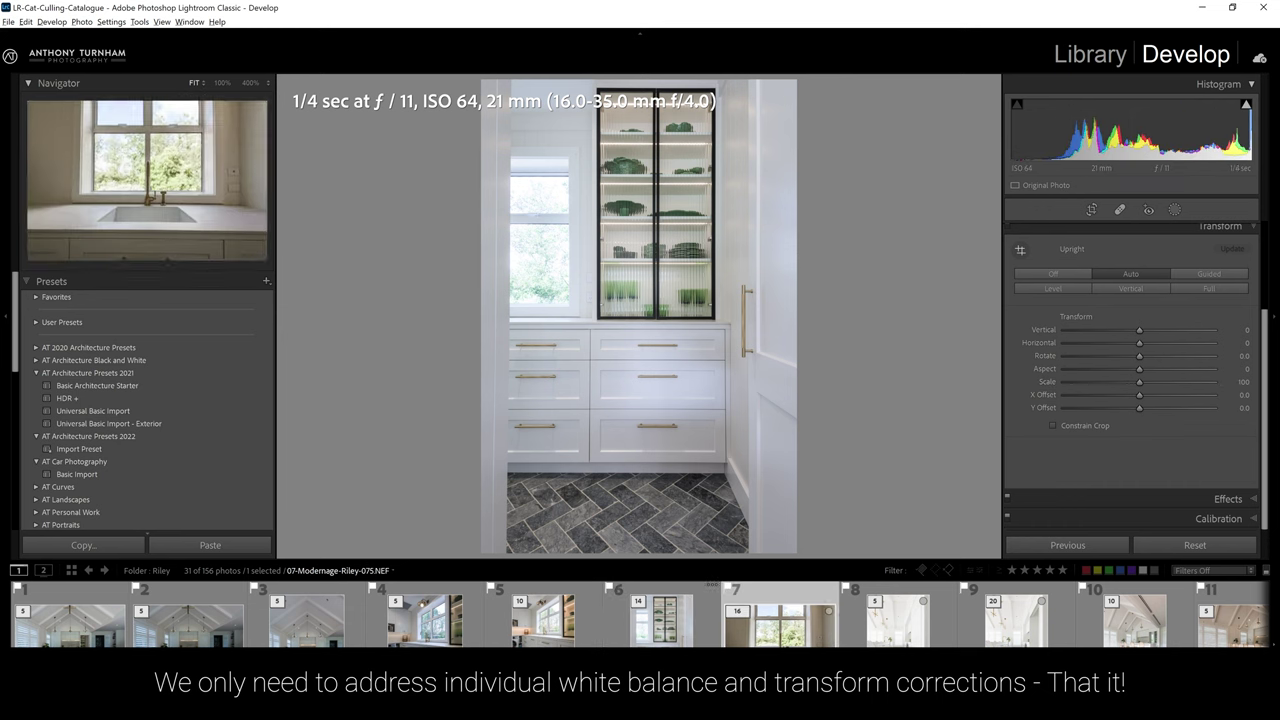
{"action": "left_click", "coordinate": [1137, 270]}
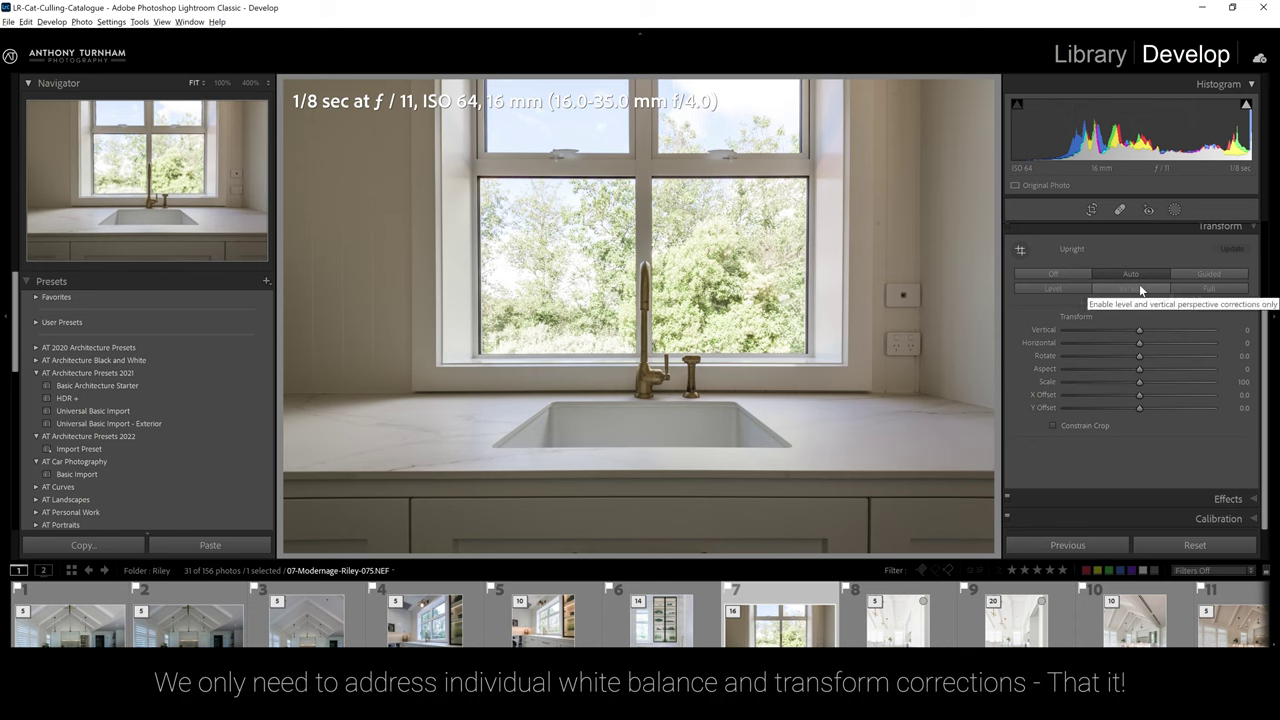
{"action": "left_click", "coordinate": [1215, 226]}
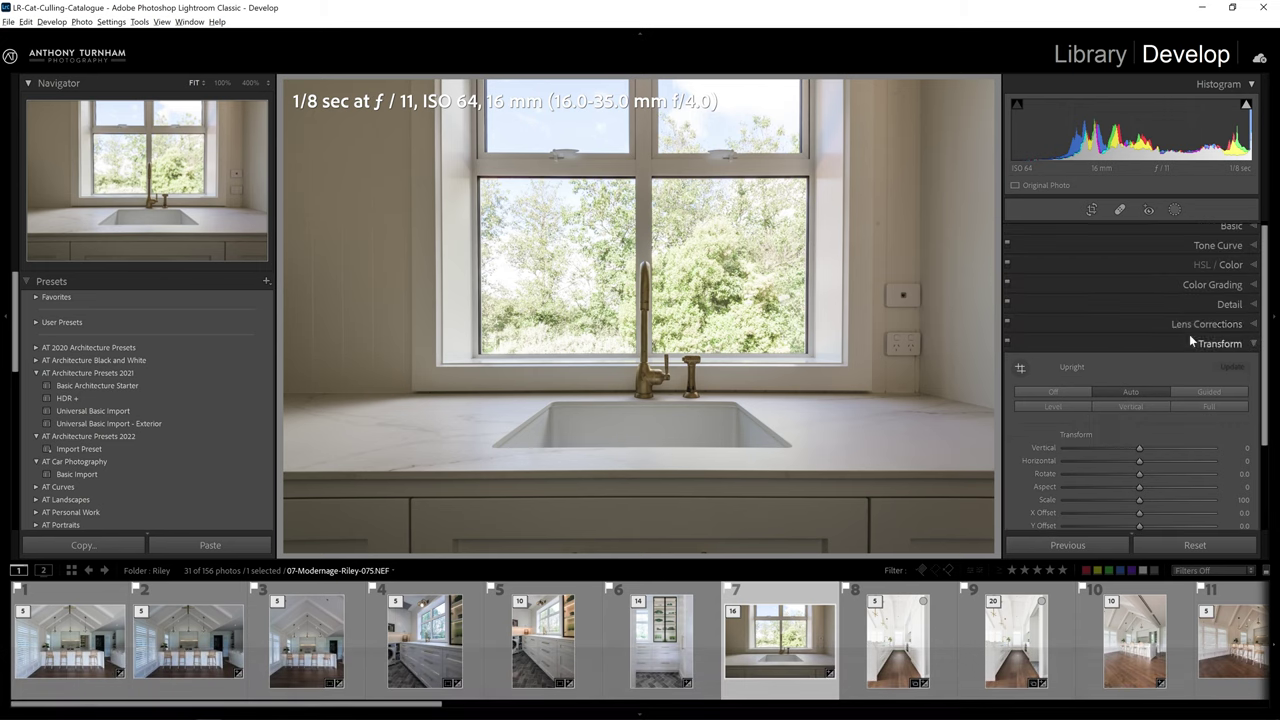
{"action": "left_click", "coordinate": [1212, 230]}
{"action": "left_click", "coordinate": [1022, 299]}
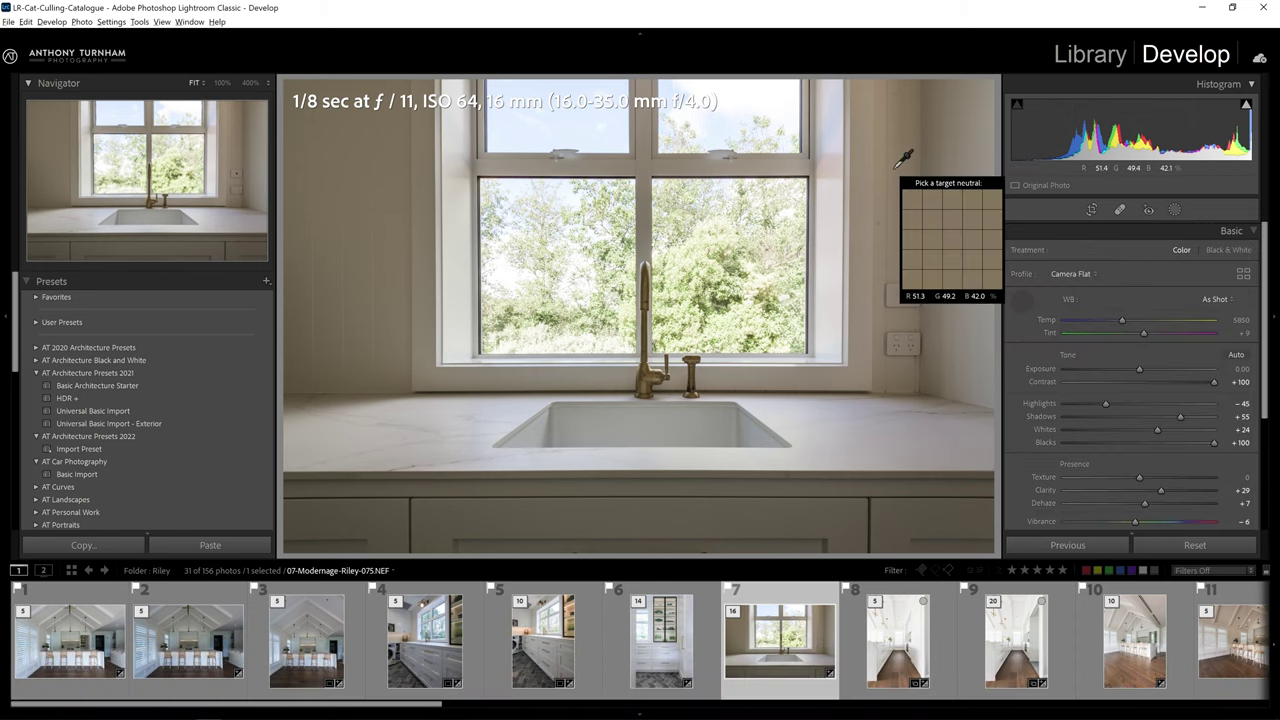
{"action": "left_click", "coordinate": [864, 166]}
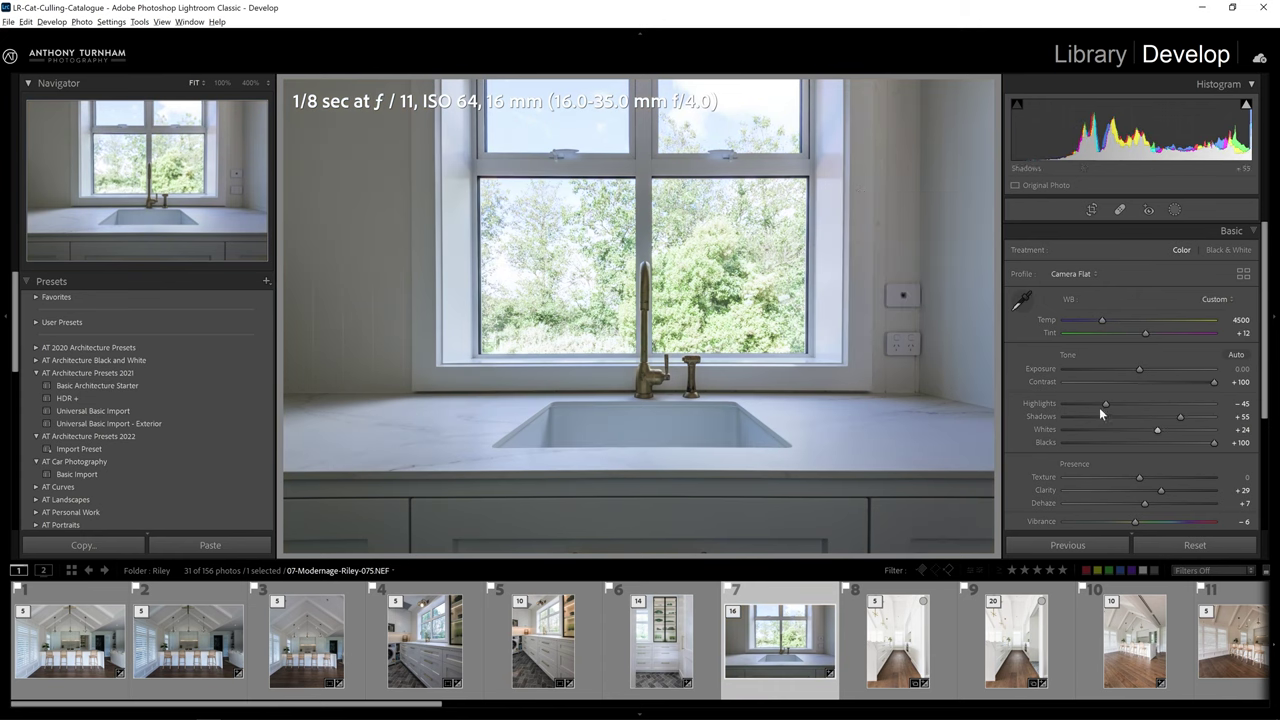
Set Highlights -67, Whites -6, Shadows +87, Exposure -0.22 and Temp 4813.
{"action": "left_click_drag", "start_coordinate": [1102, 405], "coordinate": [1084, 400]}
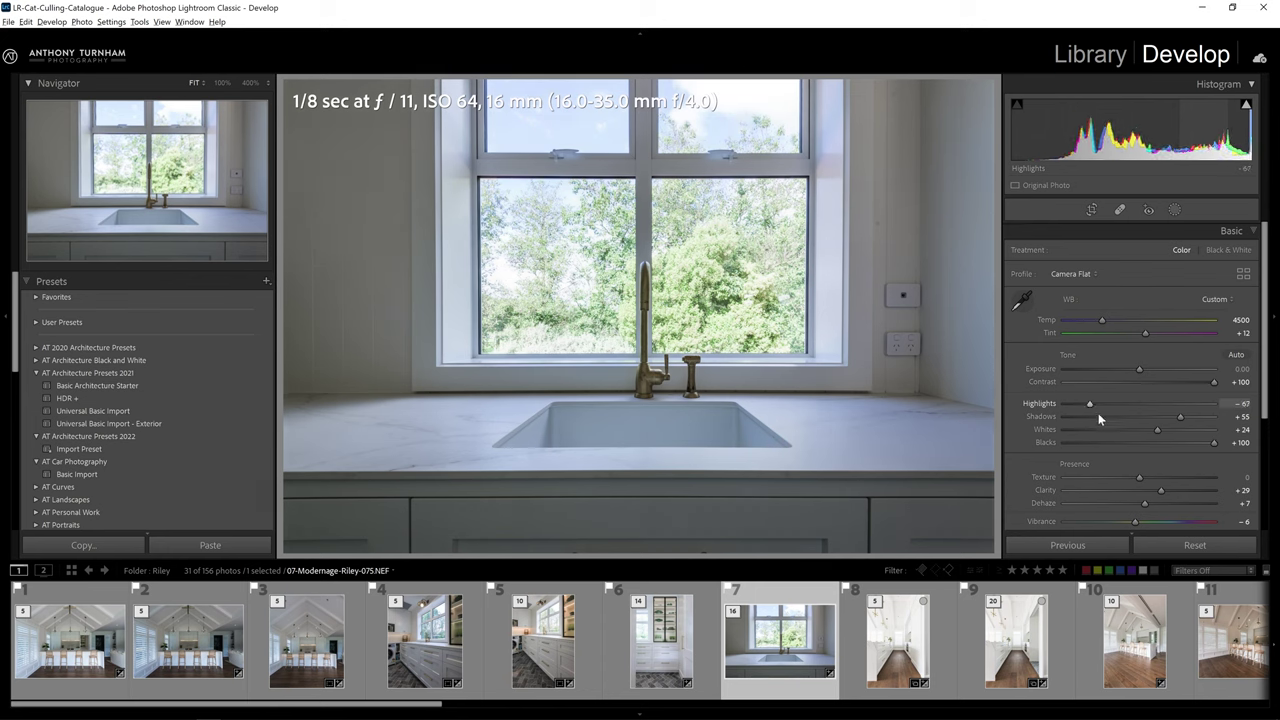
{"action": "left_click_drag", "start_coordinate": [1158, 430], "coordinate": [1204, 416]}
{"action": "left_click", "coordinate": [1135, 369]}
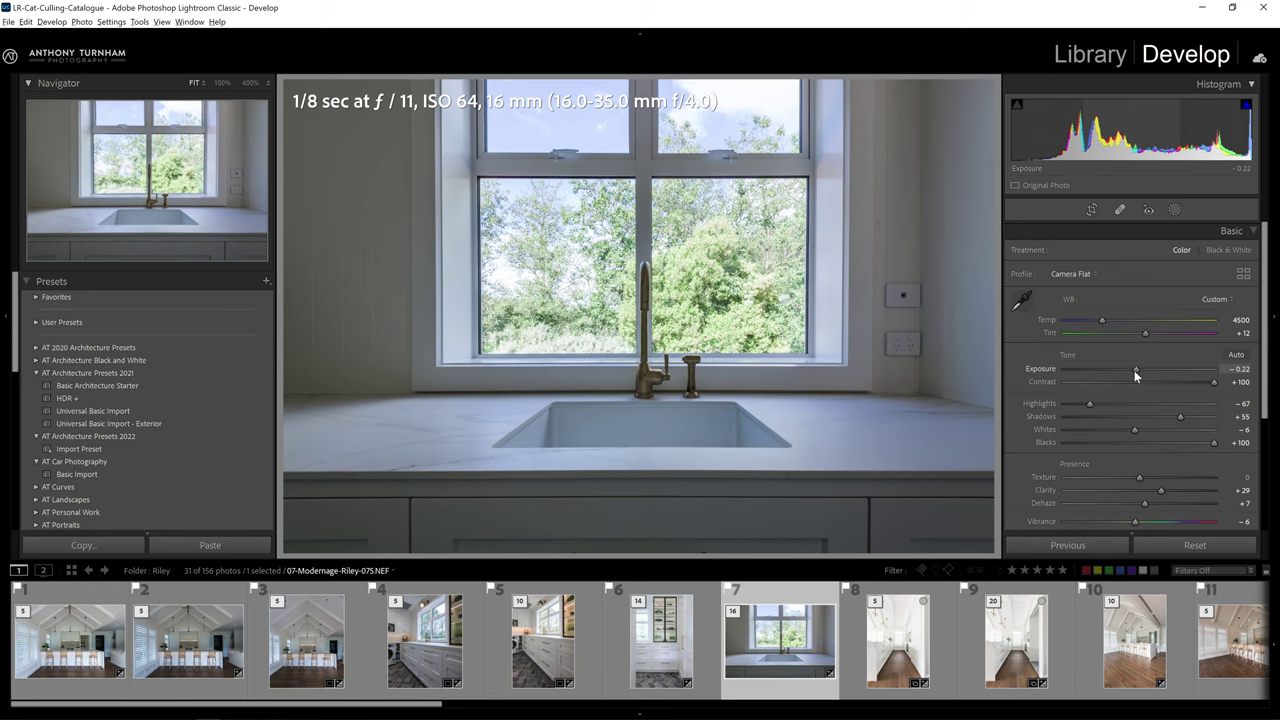
{"action": "left_click", "coordinate": [1104, 320]}
{"action": "left_click_drag", "start_coordinate": [1104, 318], "coordinate": [1107, 319]}
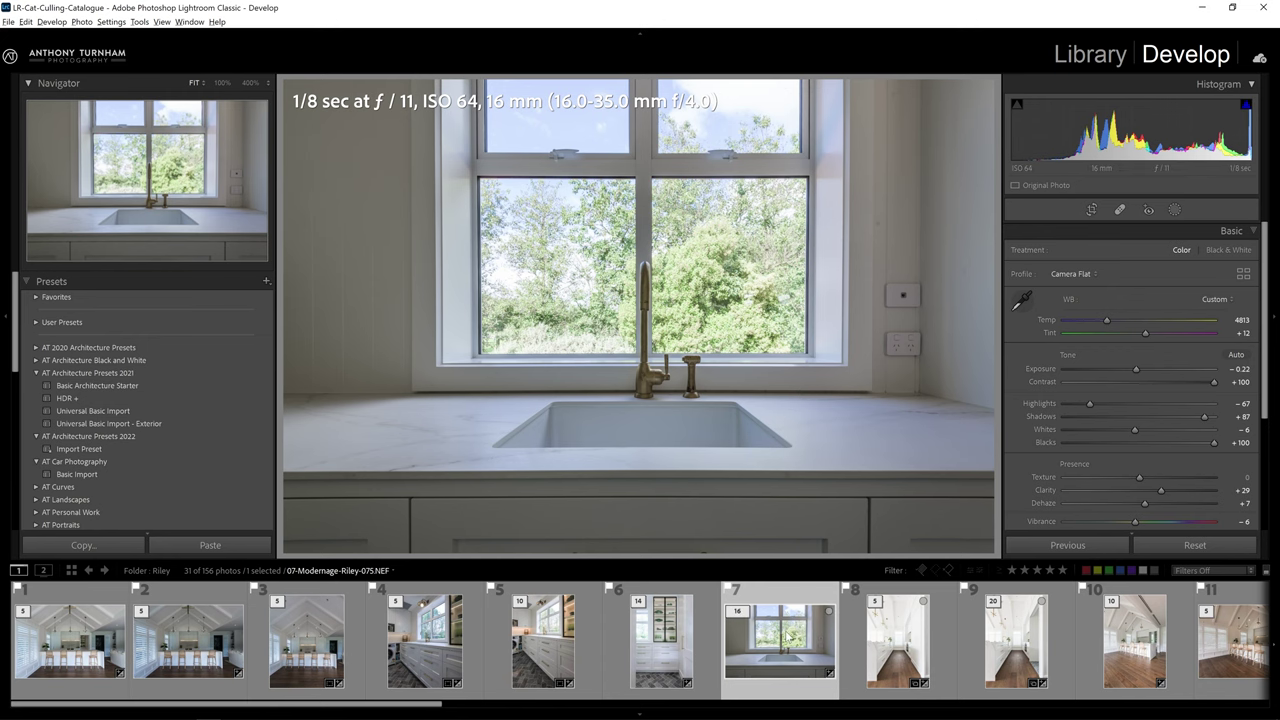
Darken hallway photo 8 to Exposure -0.76 and select photos 8 to 10.
{"action": "left_click", "coordinate": [855, 647]}
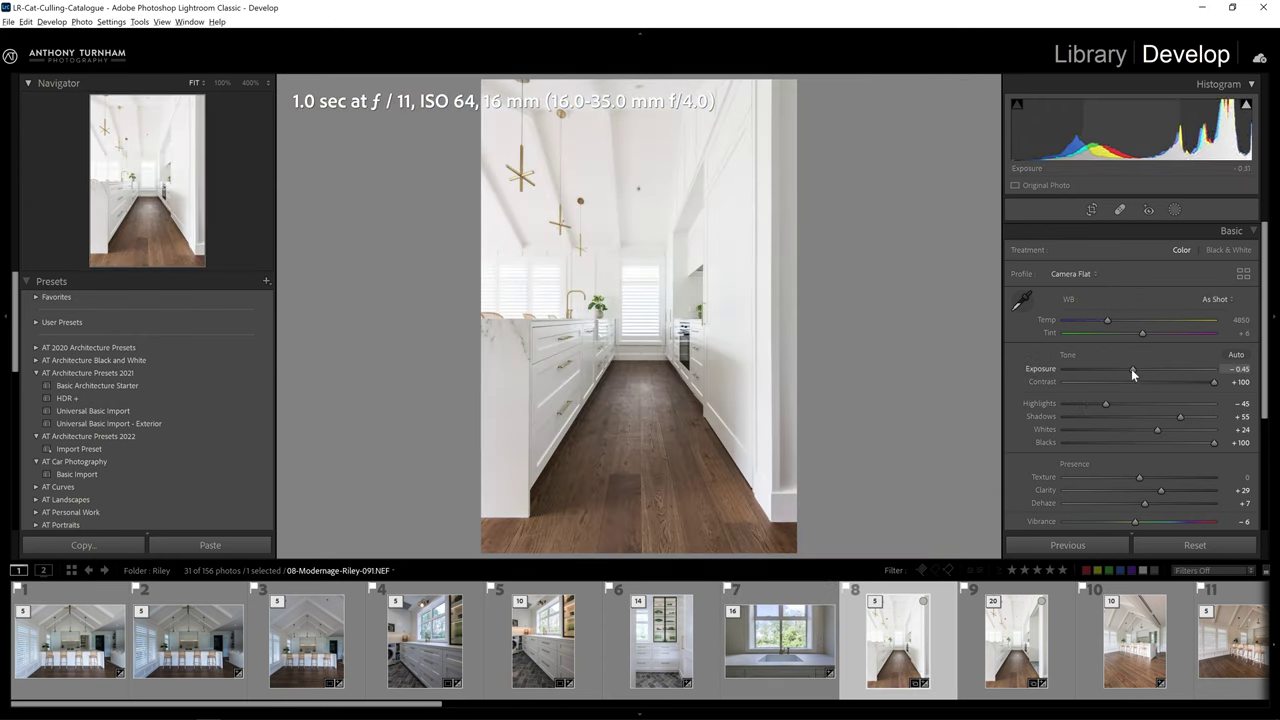
{"action": "left_click_drag", "start_coordinate": [1131, 369], "coordinate": [1126, 368]}
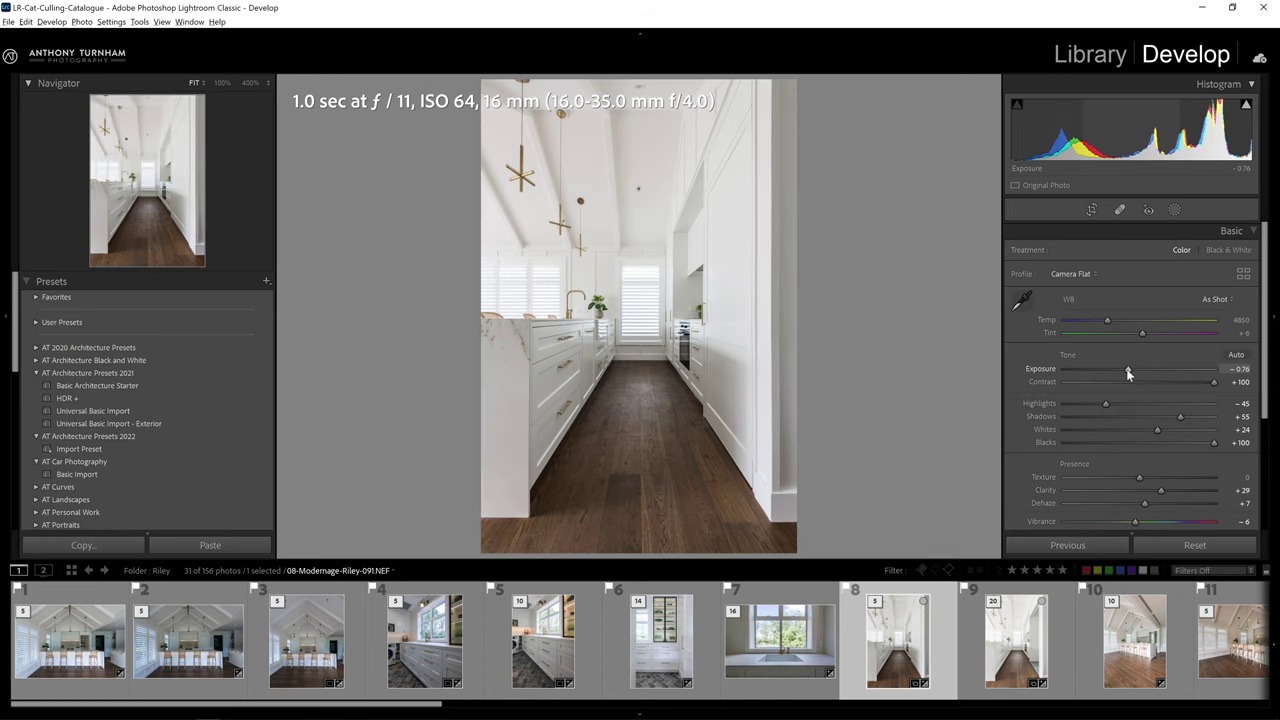
{"action": "left_click", "coordinate": [992, 646]}
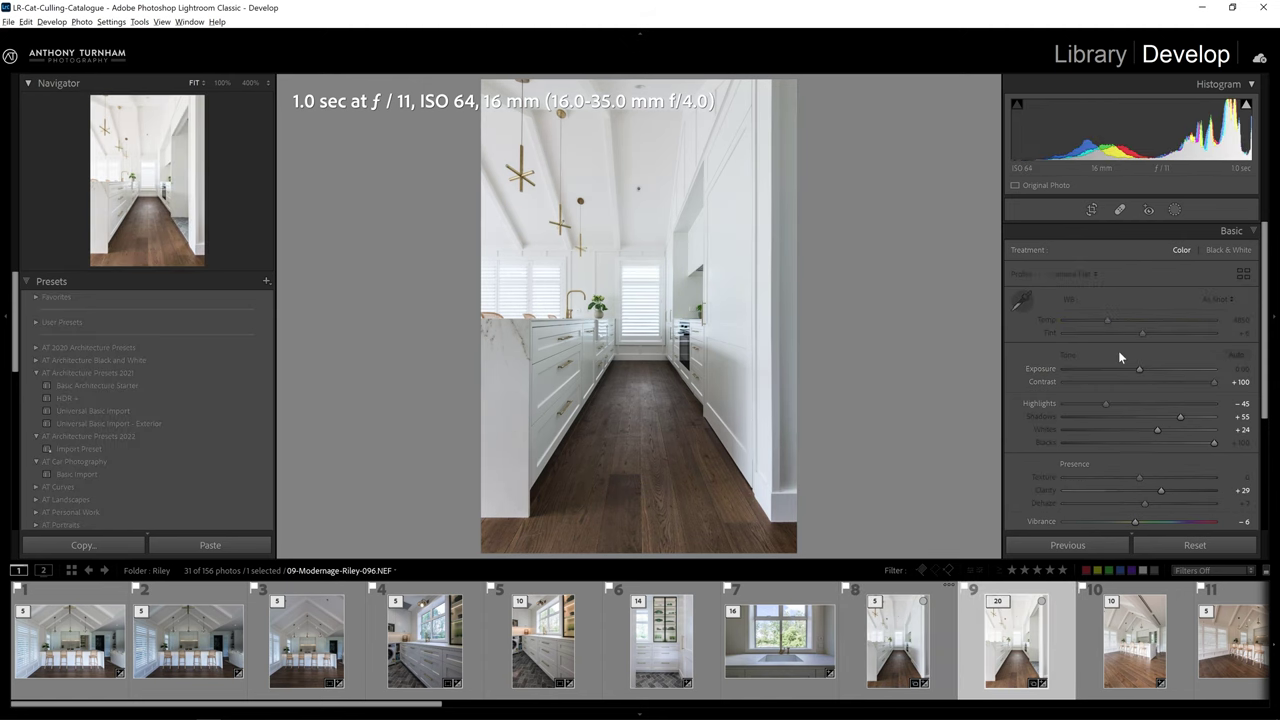
{"action": "key", "text": "Right"}
{"action": "left_click", "coordinate": [897, 640], "text": "shift"}
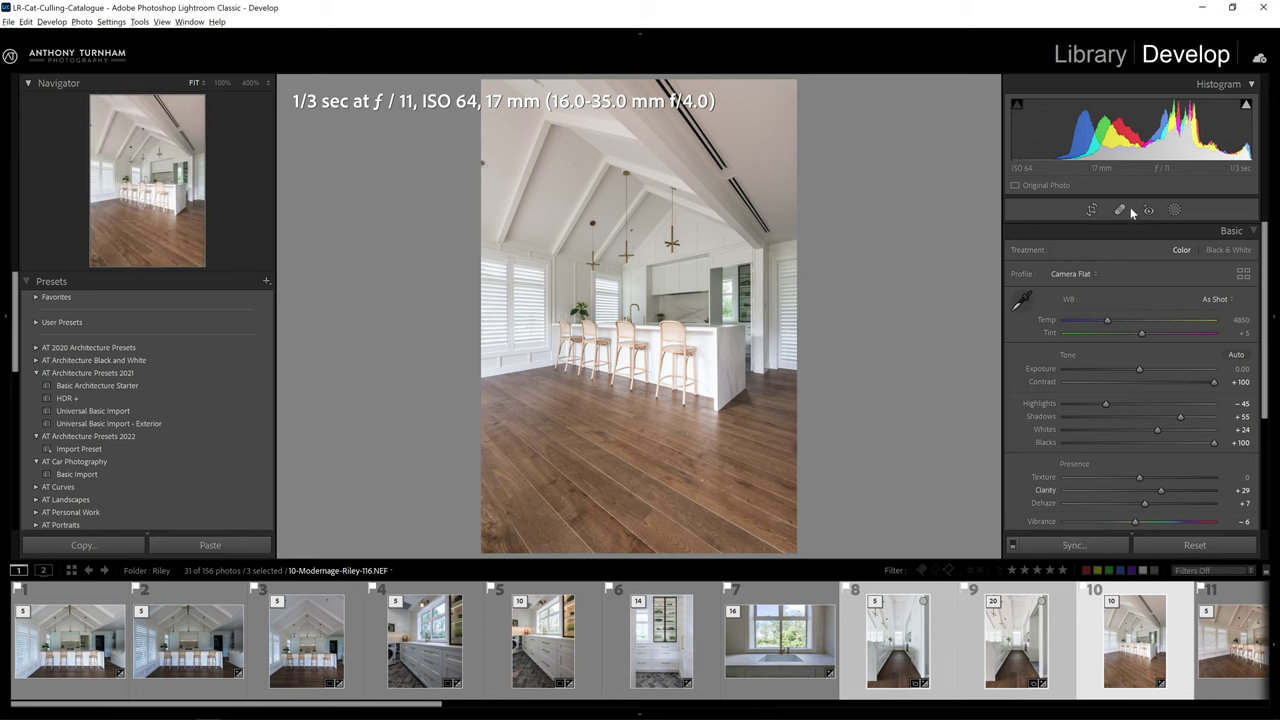
Crop photos 8–10 to 4 x 5 together, then move to kitchen photo 11.
{"action": "left_click", "coordinate": [1090, 212]}
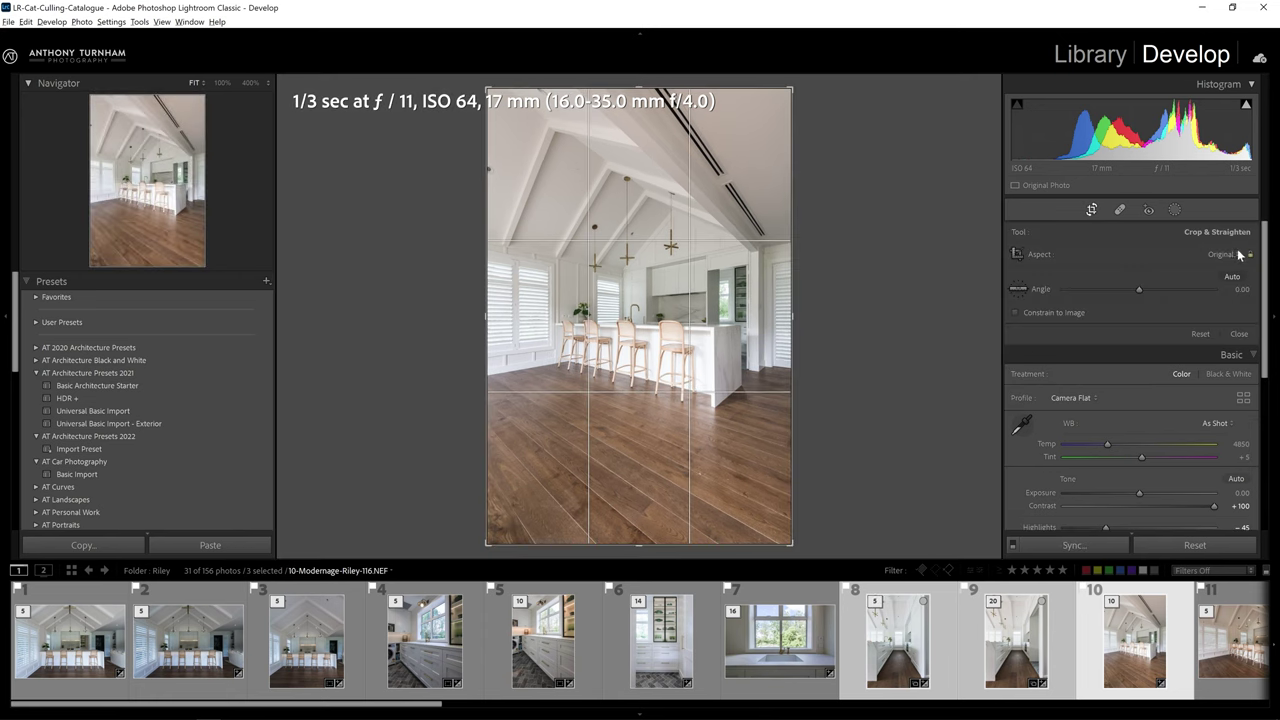
{"action": "left_click", "coordinate": [1240, 256]}
{"action": "left_click", "coordinate": [1183, 324]}
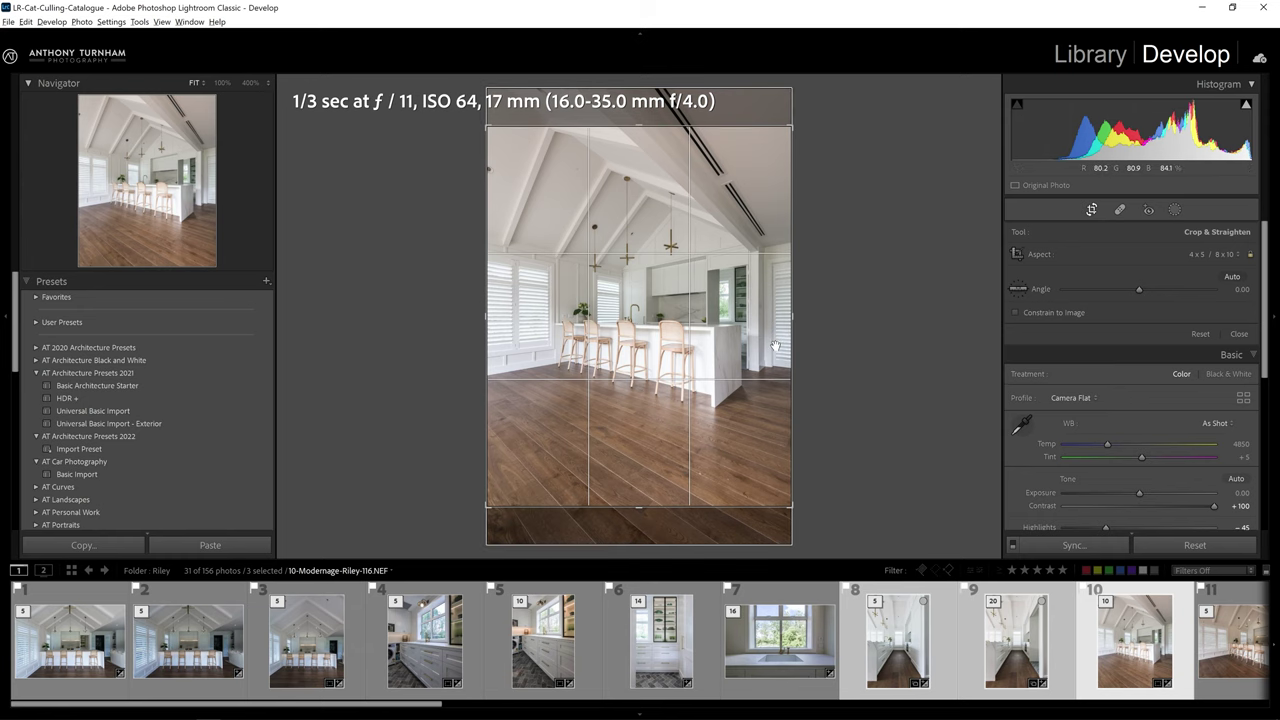
{"action": "key", "text": "Return"}
{"action": "key", "text": "ctrl+Left"}
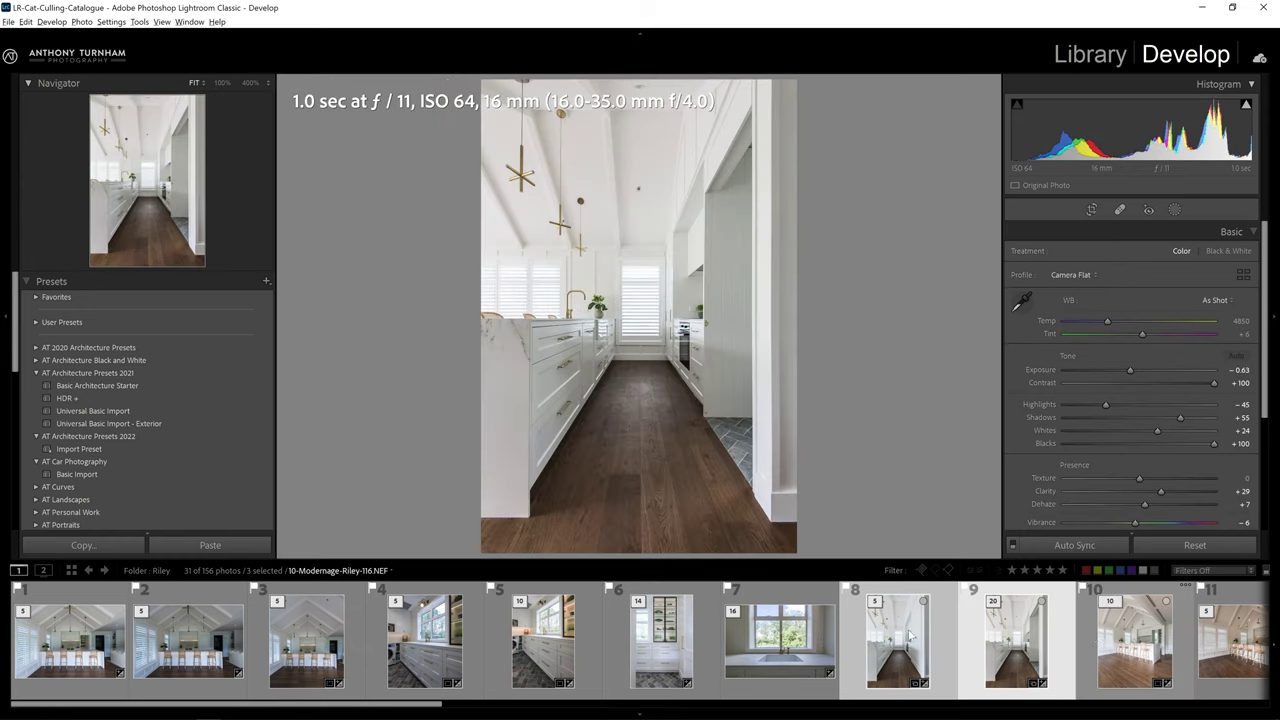
{"action": "key", "text": "Right"}
{"action": "key", "text": "Right"}
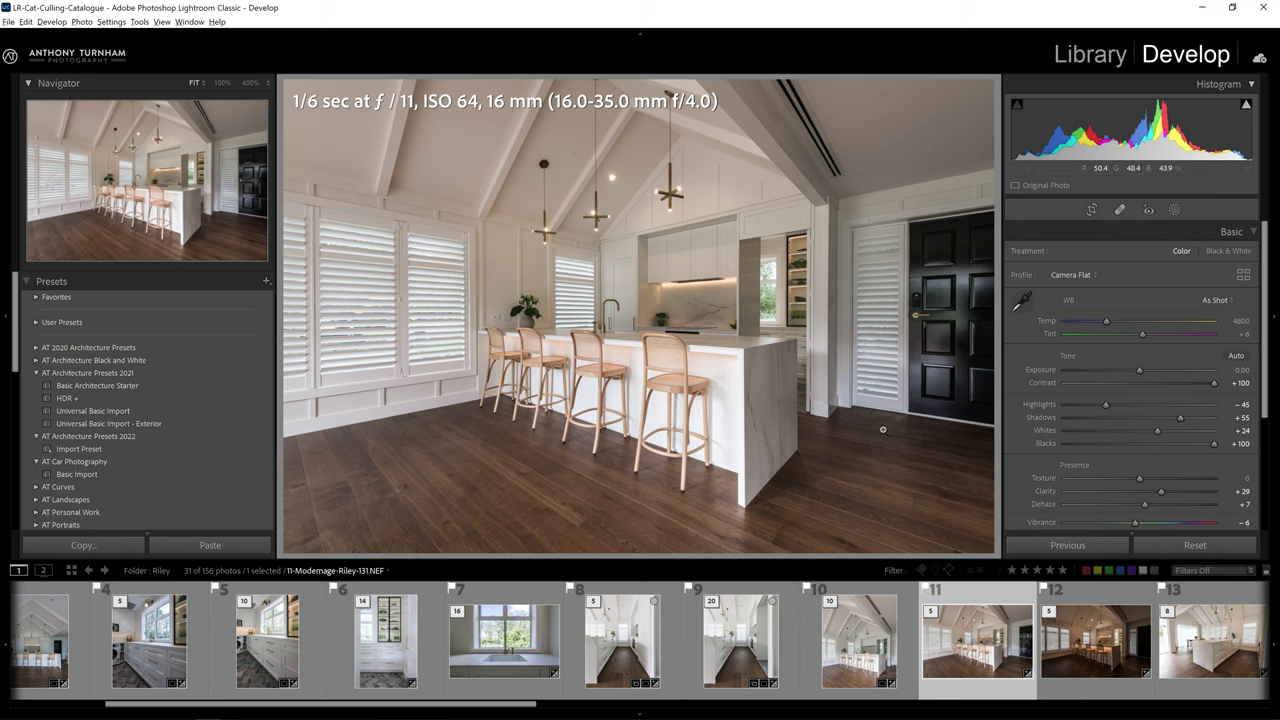
Set photo 11's white balance from the ceiling; give dusk photo 12 Temp 3808 and Exposure +0.45.
{"action": "left_click", "coordinate": [1030, 299]}
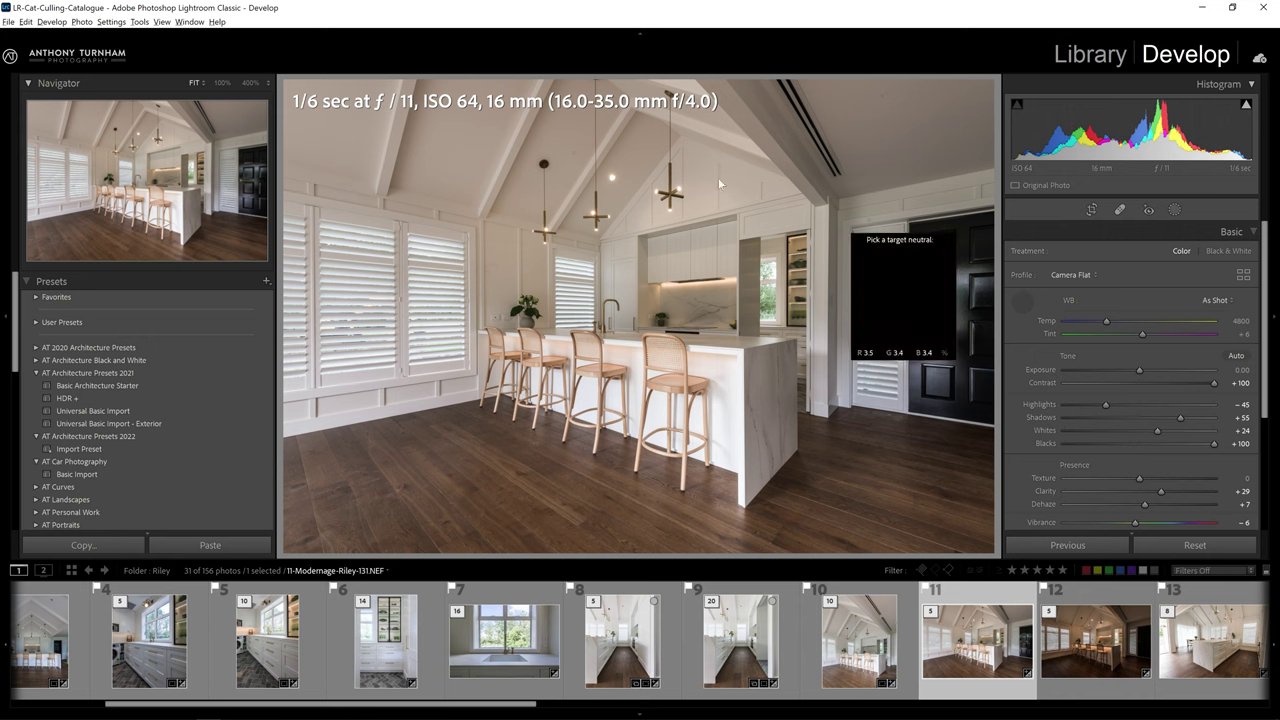
{"action": "left_click", "coordinate": [710, 184]}
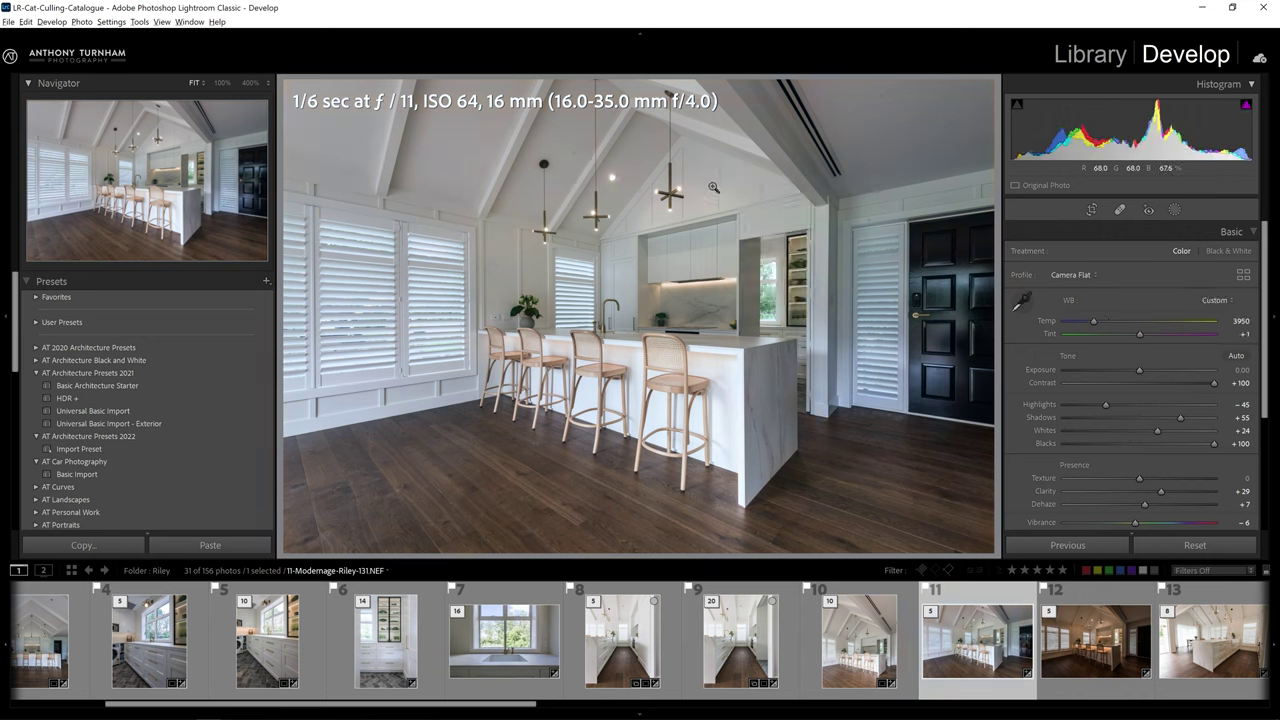
{"action": "left_click", "coordinate": [1072, 624]}
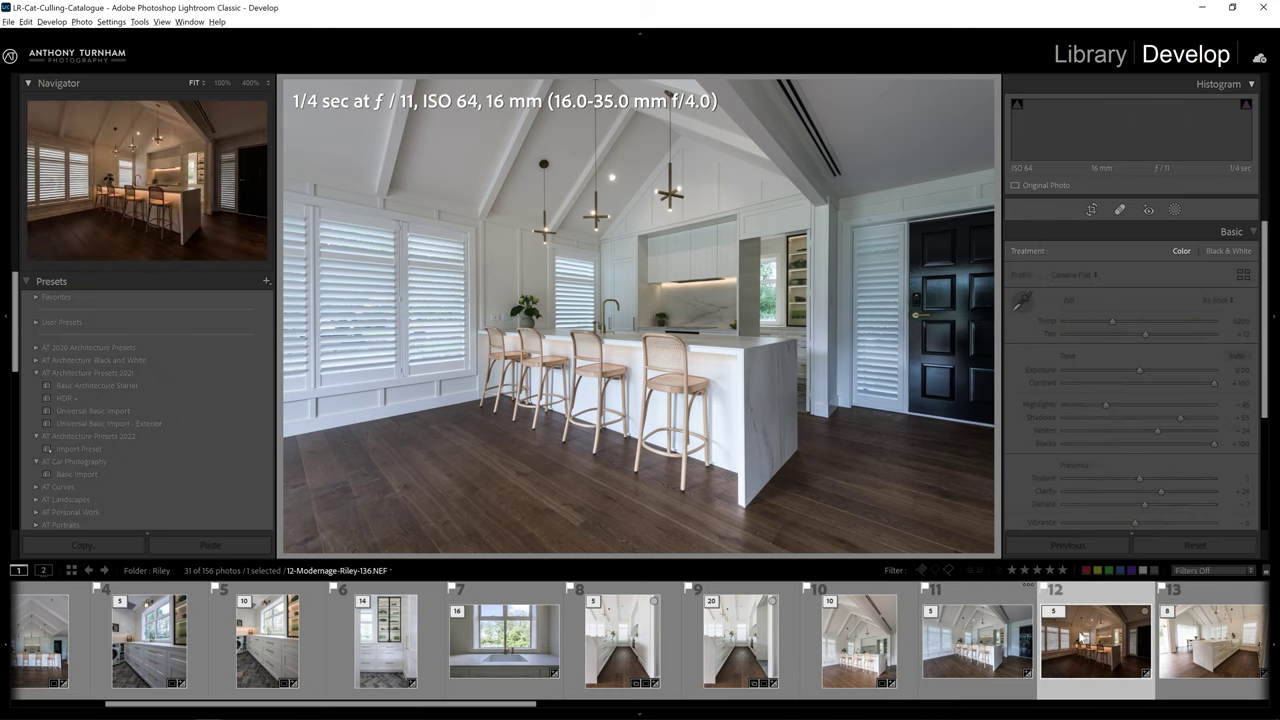
{"action": "key", "text": "w"}
{"action": "left_click", "coordinate": [764, 203]}
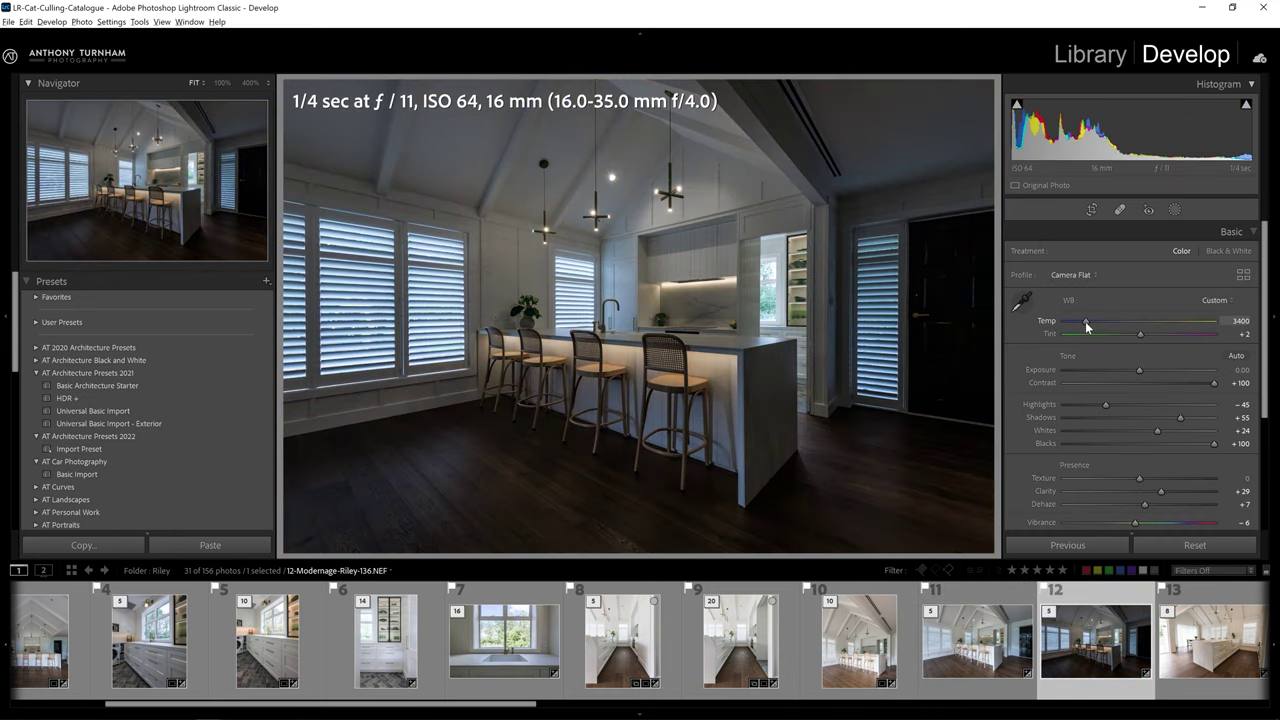
{"action": "left_click_drag", "start_coordinate": [1085, 321], "coordinate": [1092, 321]}
{"action": "left_click_drag", "start_coordinate": [1139, 370], "coordinate": [1146, 370]}
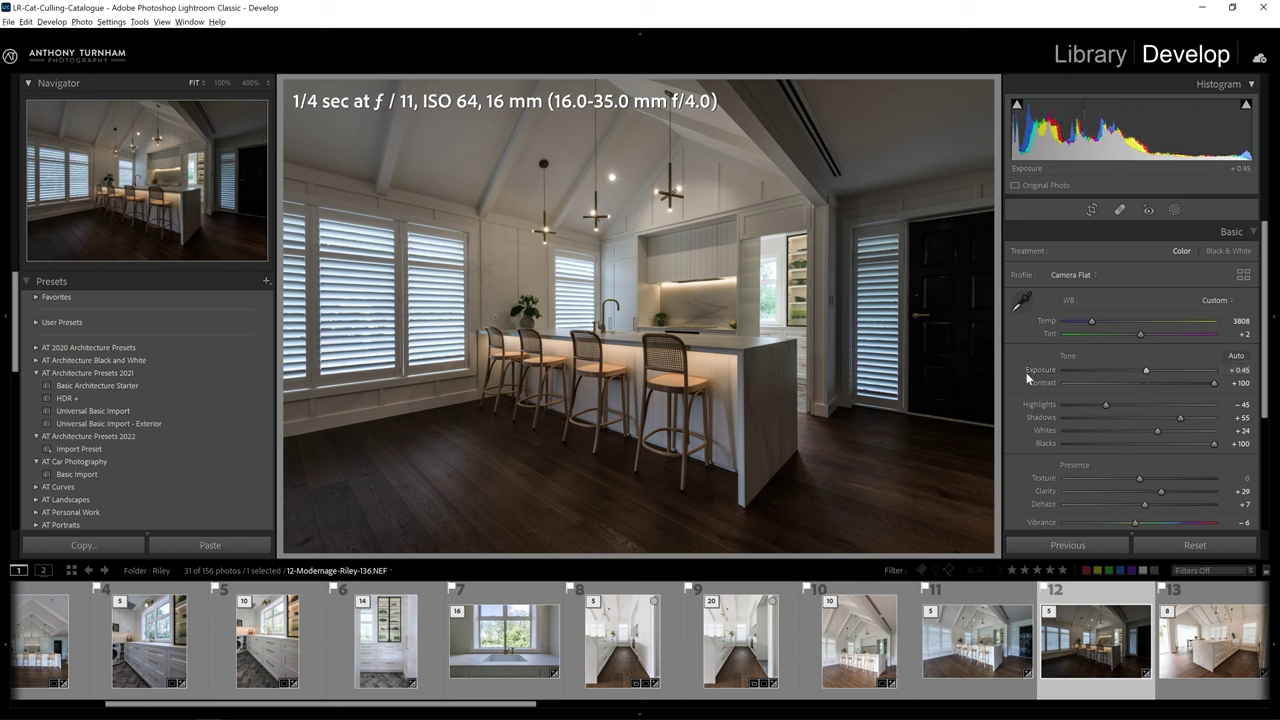